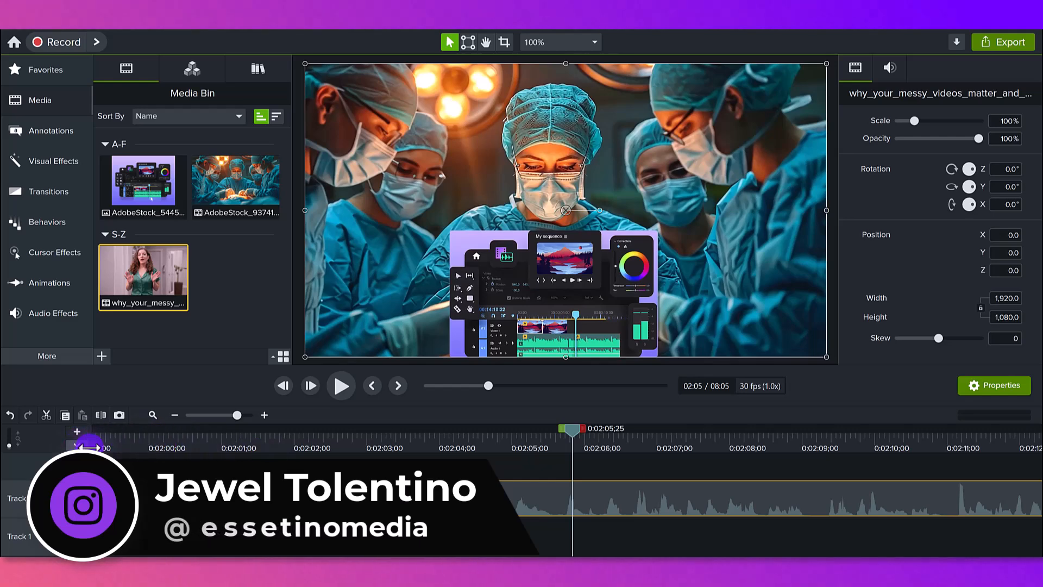
Step: Play and scrub through the finished surgery scene on the timeline between about 2:00 and 2:10
{"action": "left_click", "coordinate": [154, 448]}
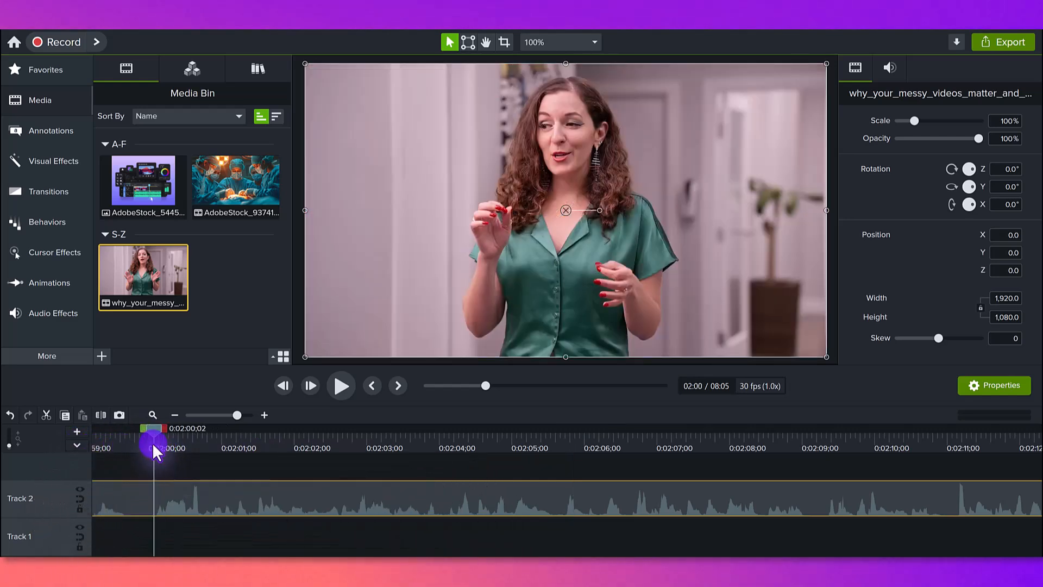
{"action": "left_click_drag", "start_coordinate": [154, 446], "coordinate": [147, 447]}
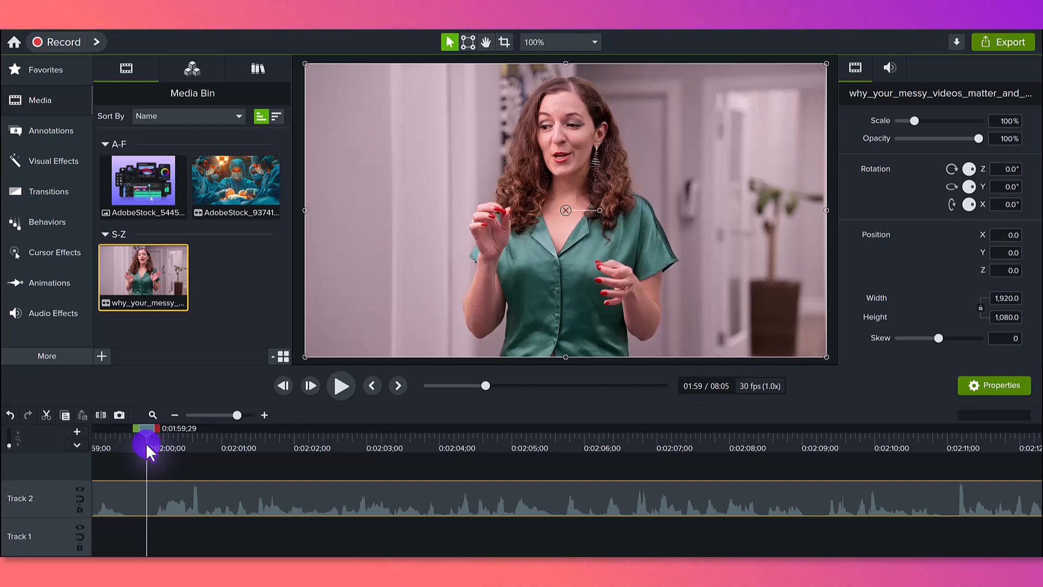
{"action": "left_click", "coordinate": [341, 385]}
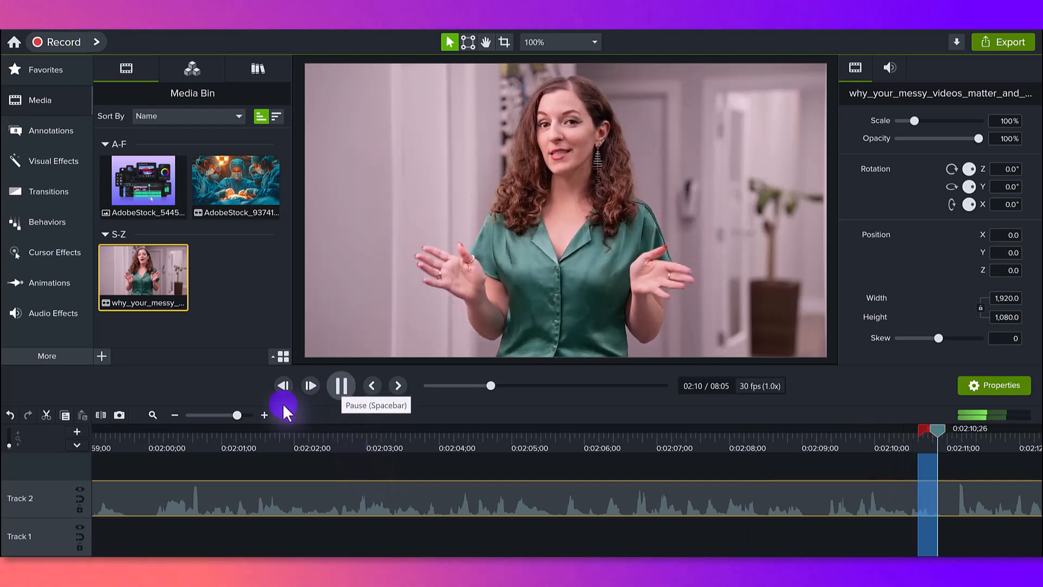
{"action": "key", "text": "space"}
{"action": "mouse_move", "coordinate": [390, 447]}
{"action": "left_mouse_down"}
{"action": "mouse_move", "coordinate": [628, 449]}
{"action": "mouse_move", "coordinate": [406, 458]}
{"action": "left_mouse_up"}
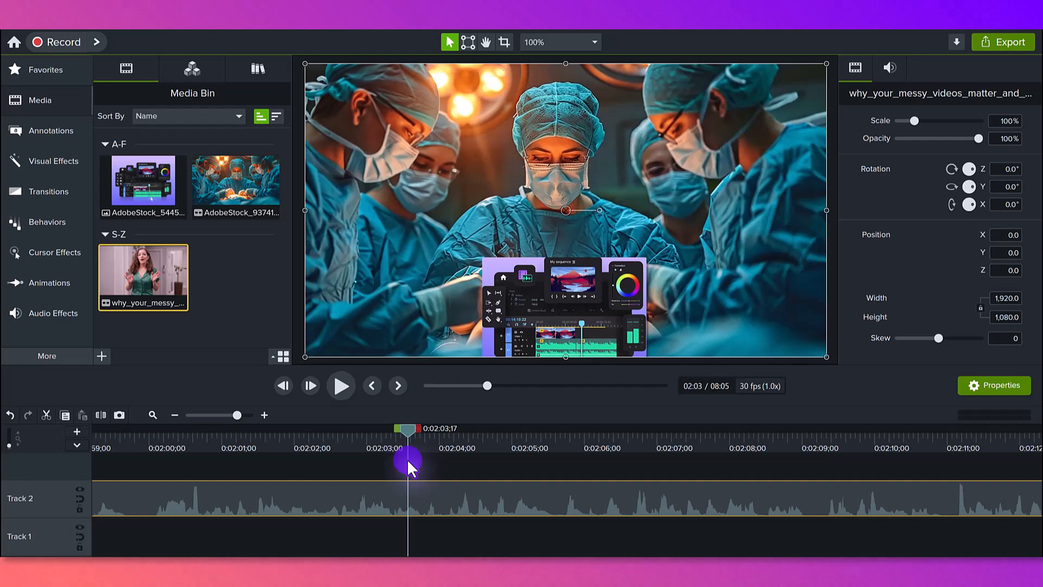
{"action": "left_click_drag", "start_coordinate": [406, 459], "coordinate": [503, 458]}
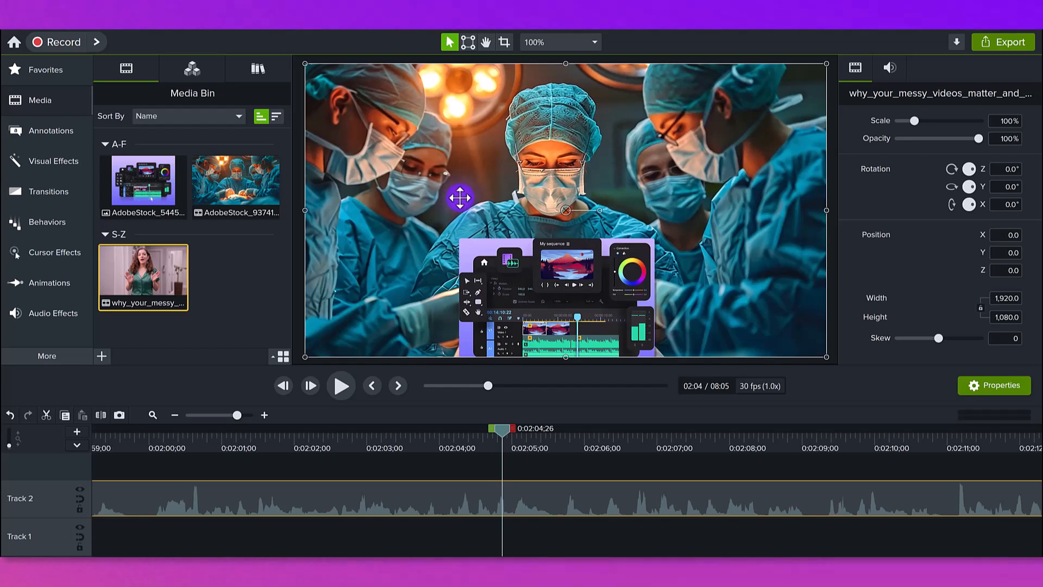
{"action": "key", "text": "ctrl+minus"}
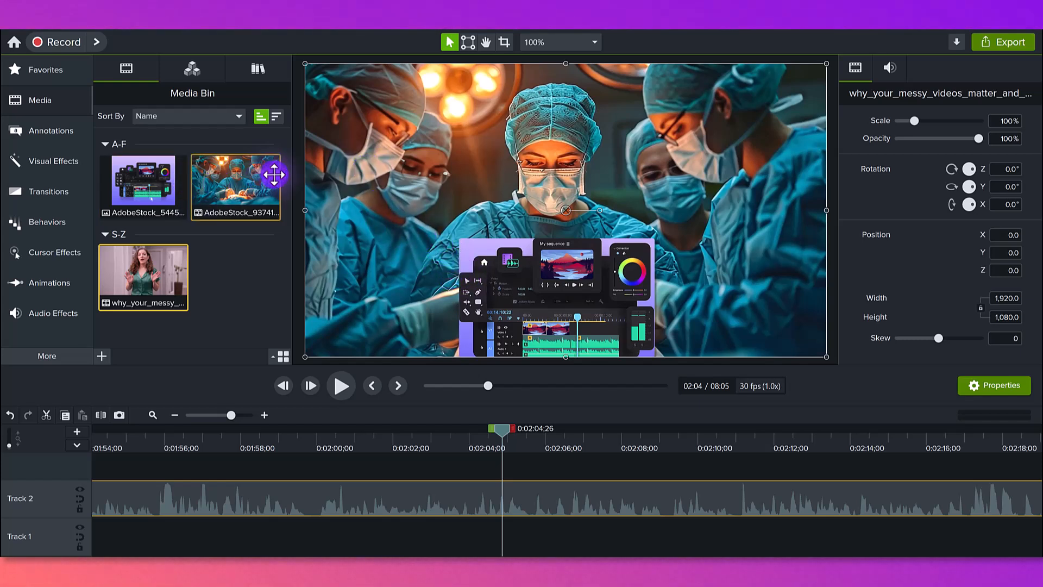
{"action": "left_click_drag", "start_coordinate": [311, 452], "coordinate": [537, 445]}
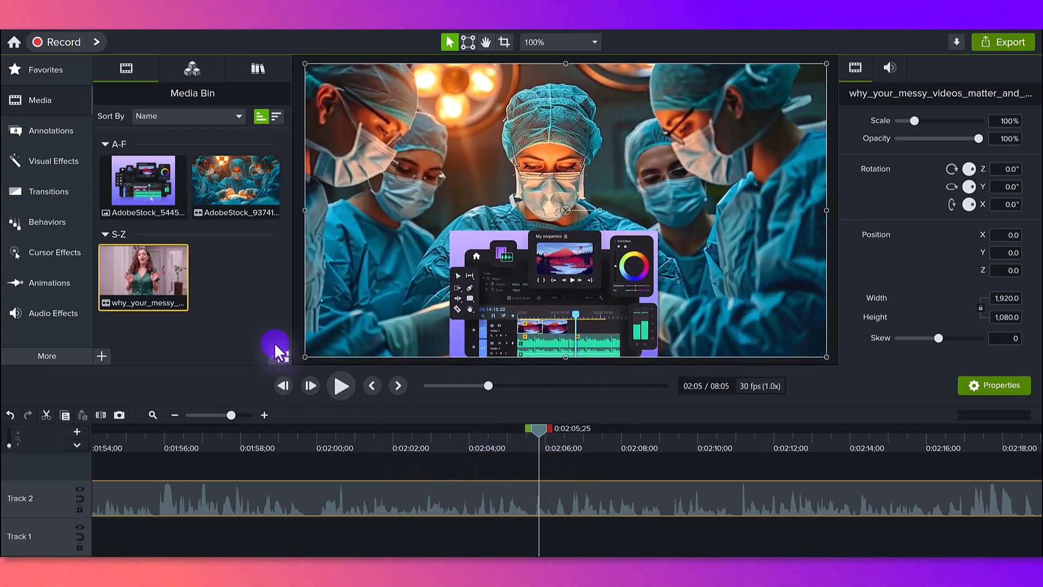
Step: Add the AdobeStock_937411040 surgery video to Track 2 just after the existing clip and preview it
{"action": "left_click", "coordinate": [222, 186]}
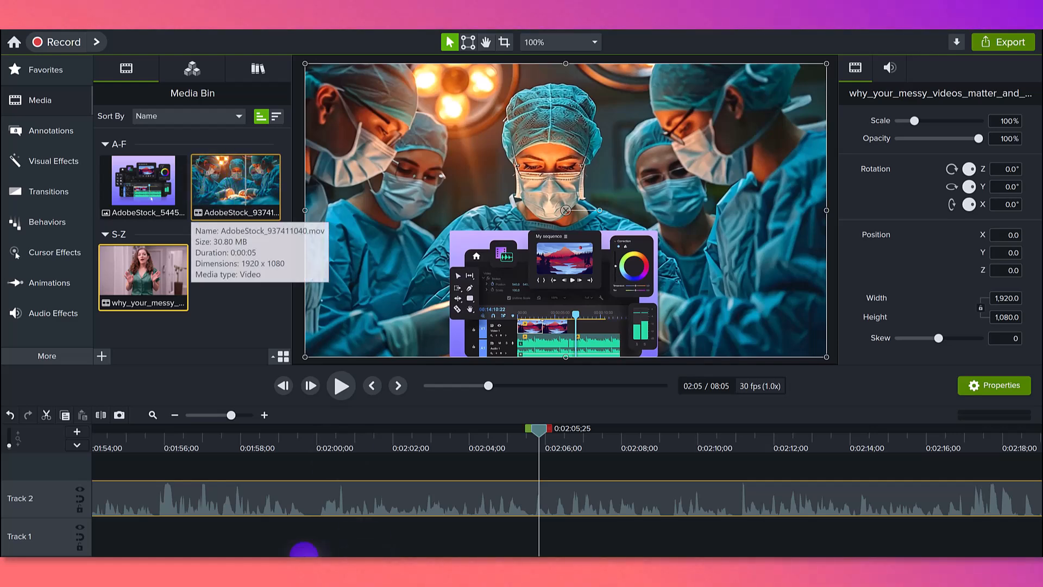
{"action": "left_click_drag", "start_coordinate": [376, 556], "coordinate": [1035, 557]}
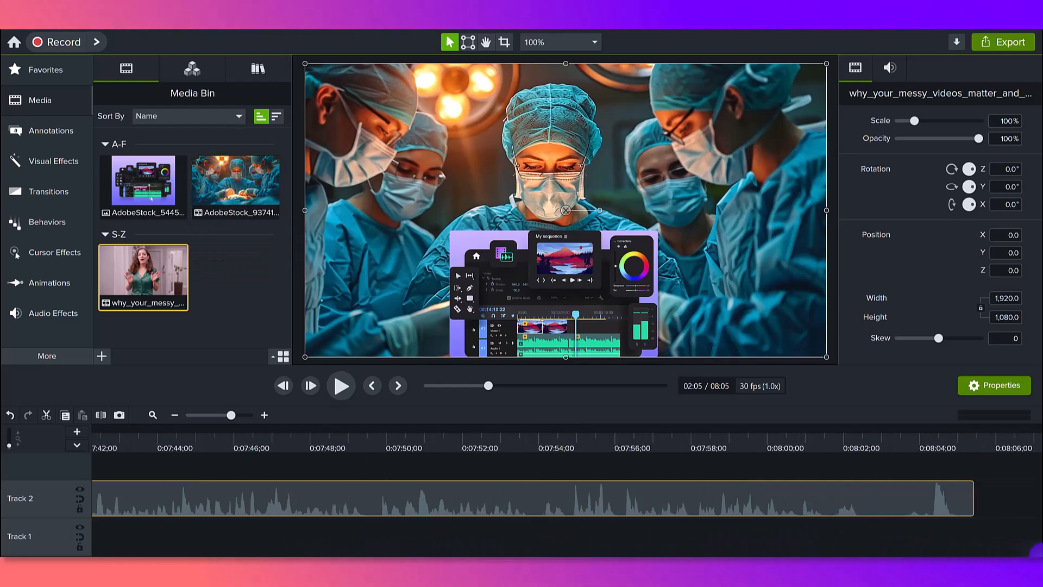
{"action": "left_click_drag", "start_coordinate": [212, 180], "coordinate": [1002, 502]}
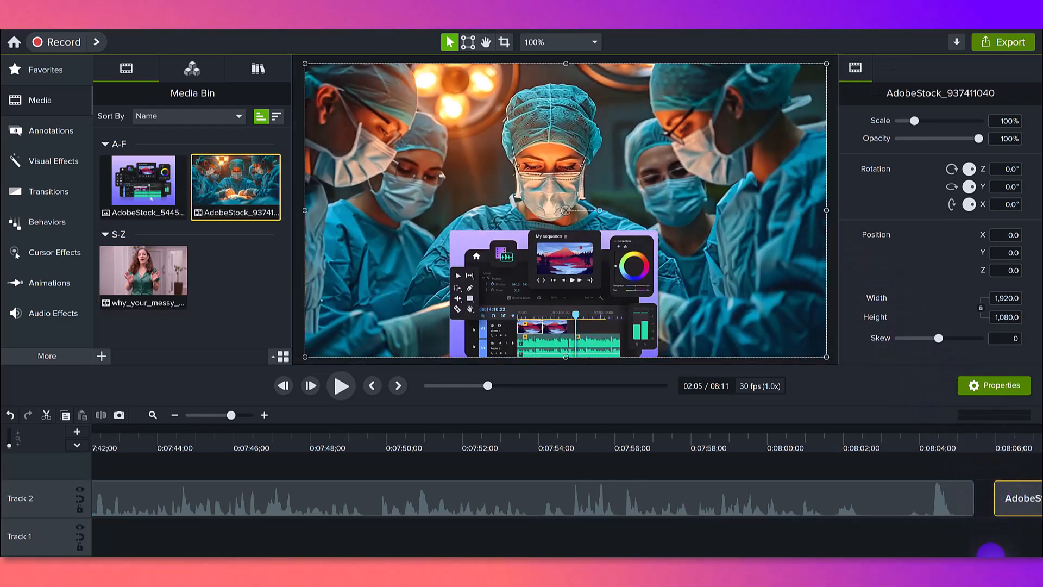
{"action": "left_click_drag", "start_coordinate": [1010, 559], "coordinate": [1023, 557]}
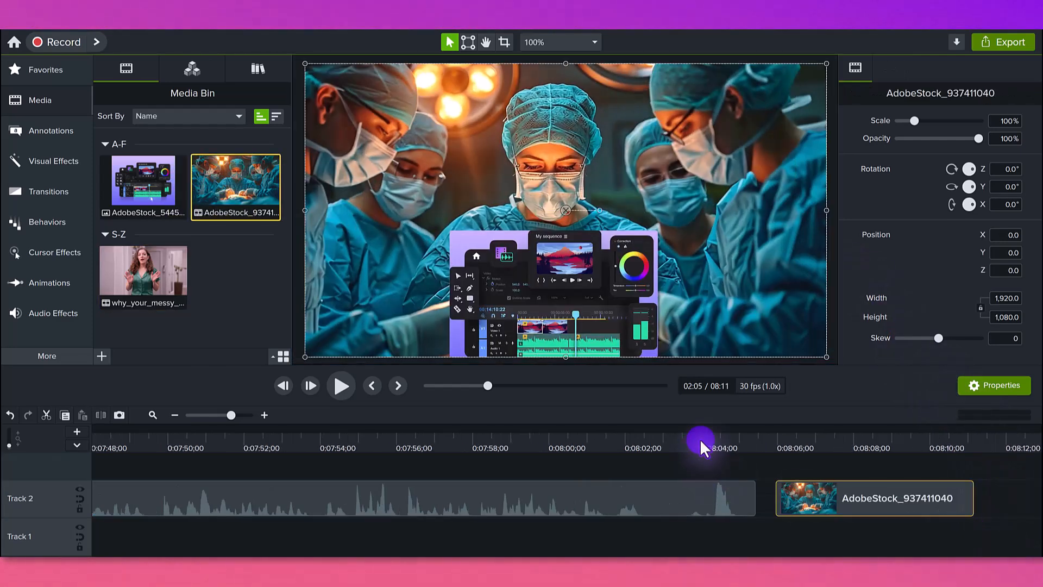
{"action": "left_click", "coordinate": [796, 437]}
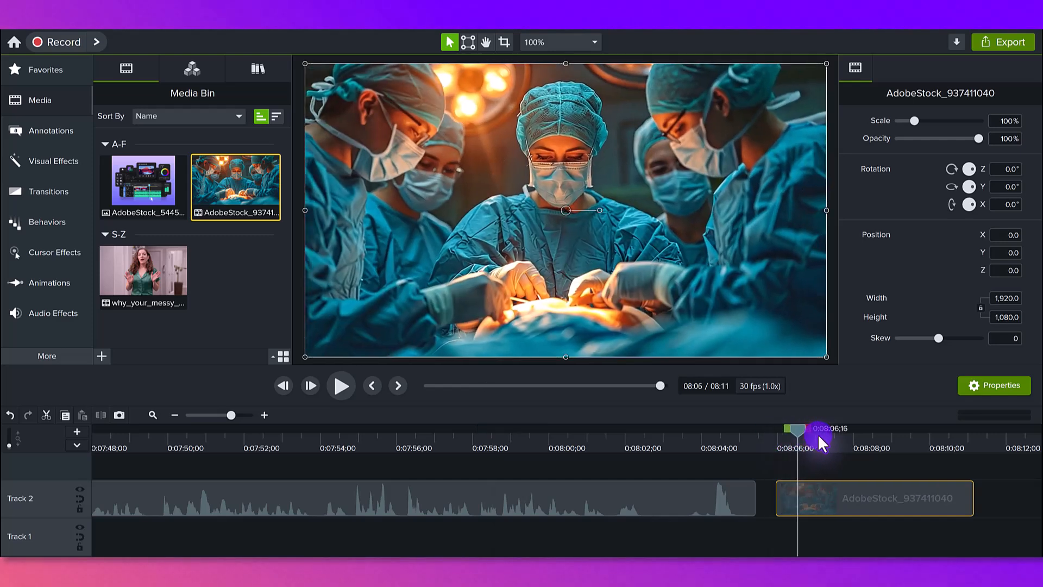
{"action": "left_click_drag", "start_coordinate": [817, 433], "coordinate": [906, 445]}
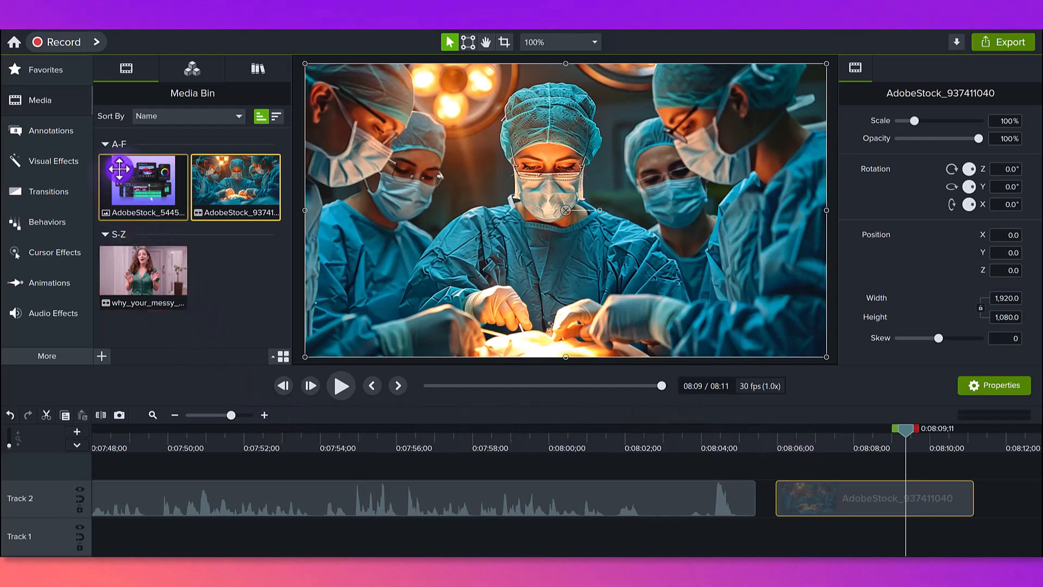
Step: Place the AdobeStock_544563518 image on Track 3 above the surgery clip and compare it with the finished scene
{"action": "left_click_drag", "start_coordinate": [144, 179], "coordinate": [808, 478]}
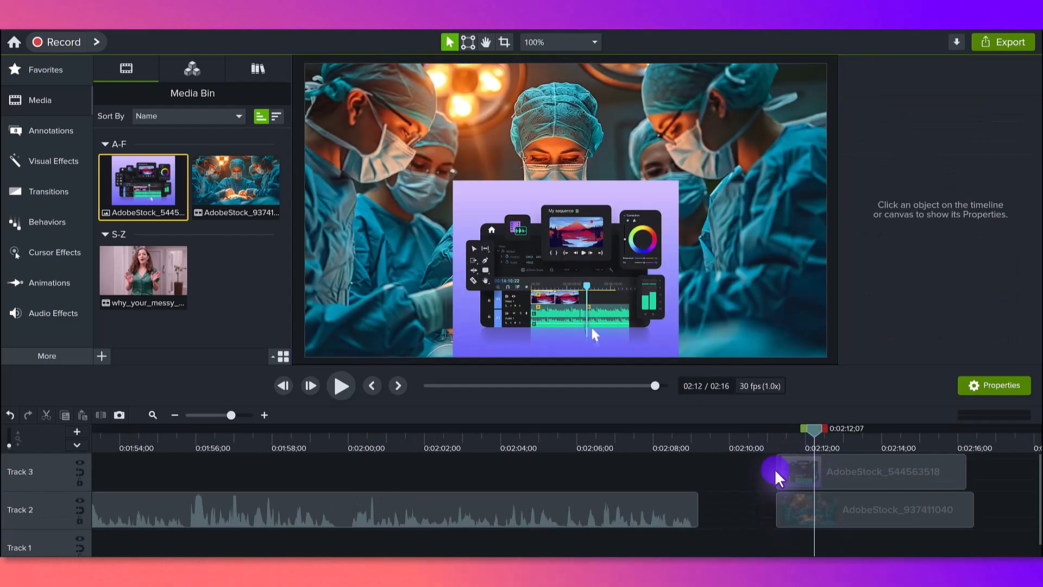
{"action": "left_click", "coordinate": [299, 443]}
{"action": "left_click_drag", "start_coordinate": [298, 442], "coordinate": [558, 450]}
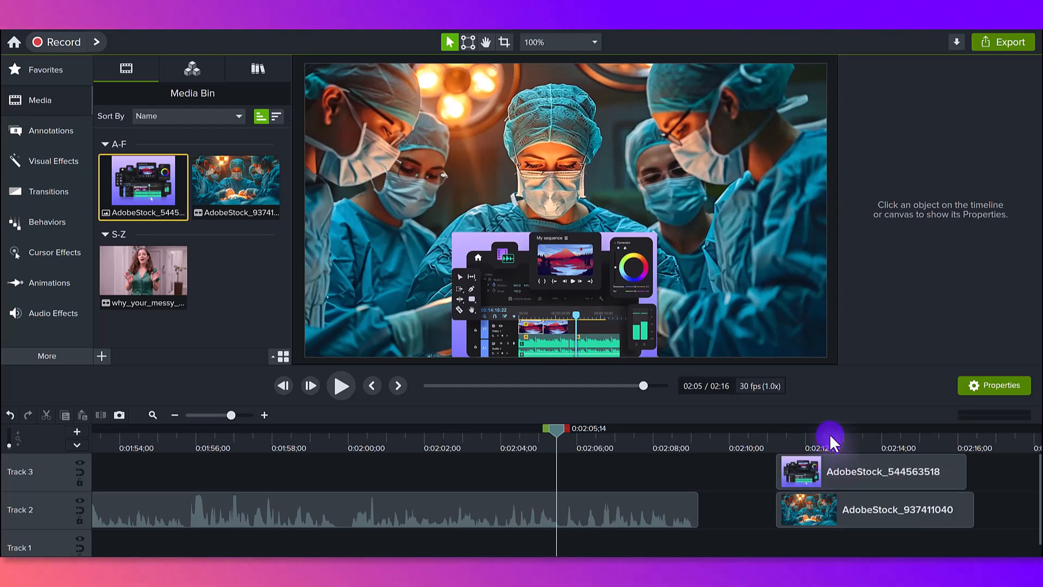
Step: Crop the AdobeStock_544563518 image on all sides so it closely frames the editing interface graphic
{"action": "left_click", "coordinate": [829, 467]}
{"action": "left_click", "coordinate": [849, 428]}
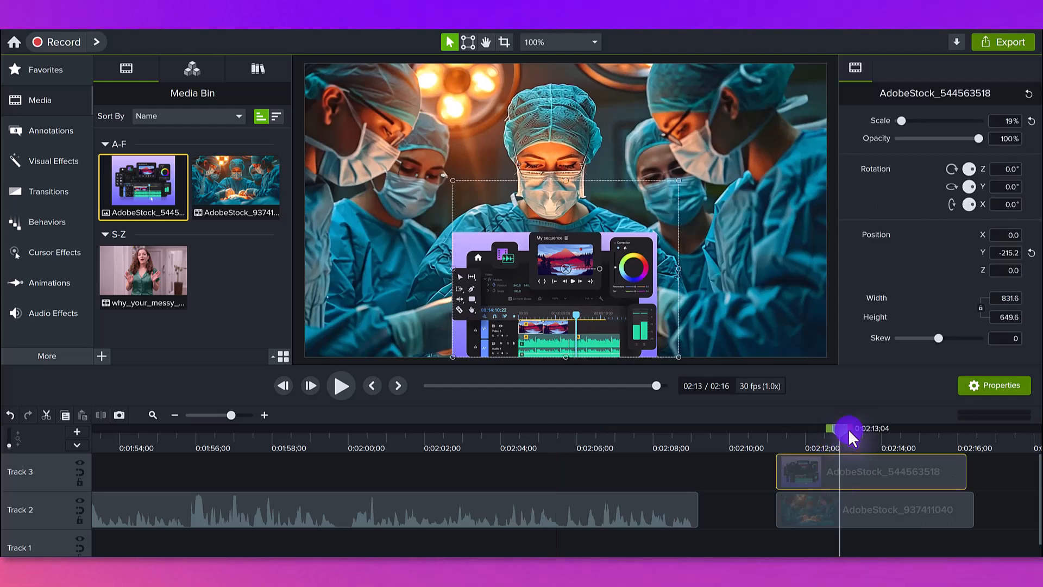
{"action": "left_click", "coordinate": [504, 42]}
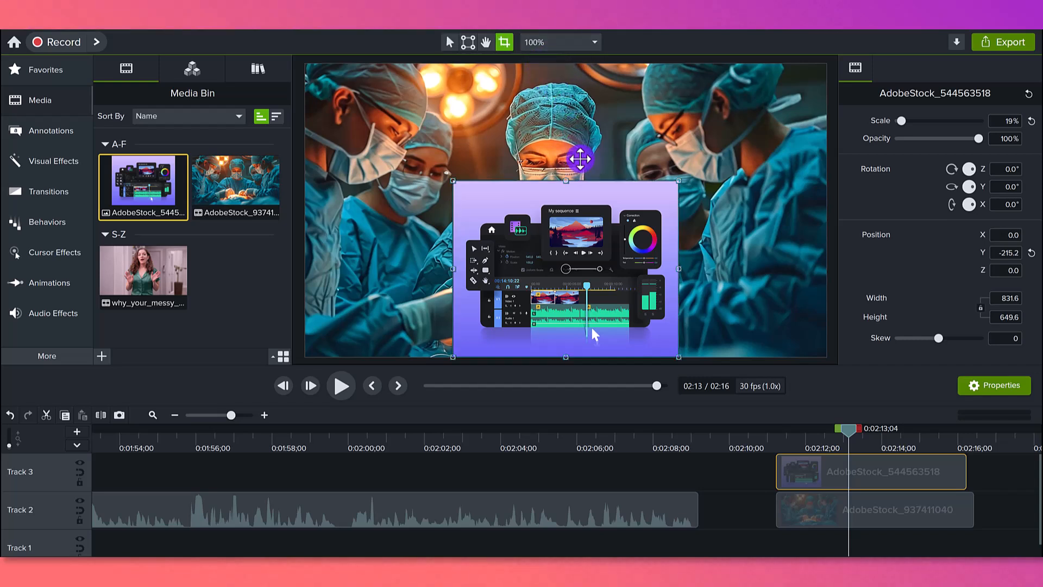
{"action": "left_click_drag", "start_coordinate": [566, 181], "coordinate": [564, 200]}
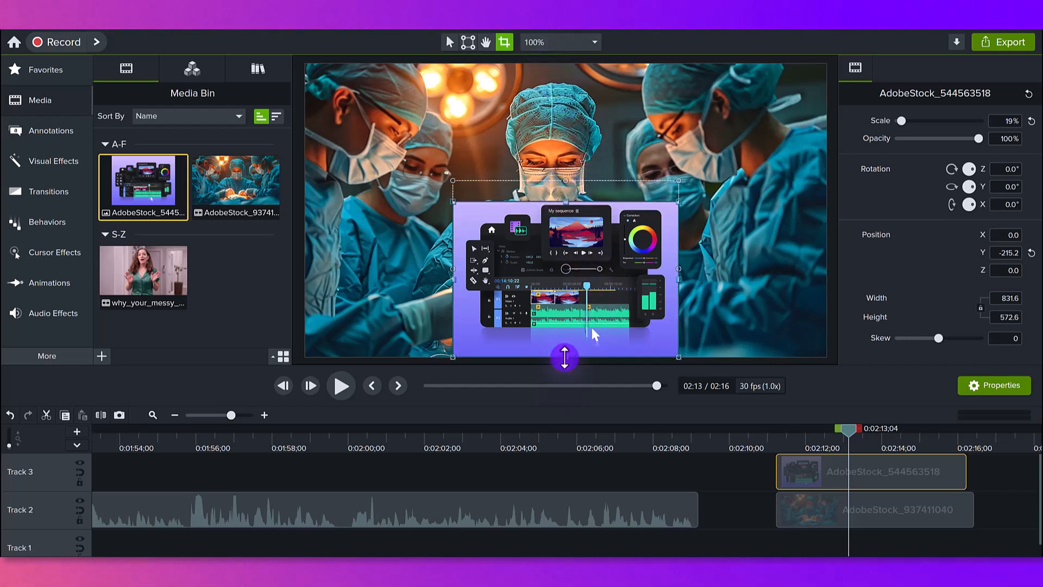
{"action": "left_click_drag", "start_coordinate": [562, 343], "coordinate": [564, 328]}
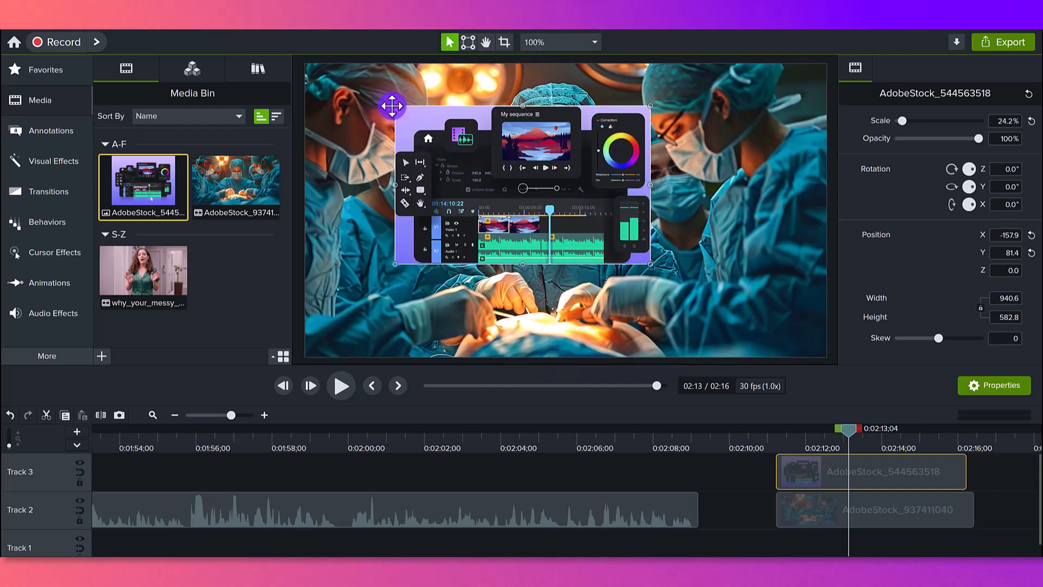
Step: Scale the cropped image to 14.6% and place it at the canvas's bottom centre, at about X 0.4, Y -371.1
{"action": "left_click_drag", "start_coordinate": [393, 106], "coordinate": [518, 213]}
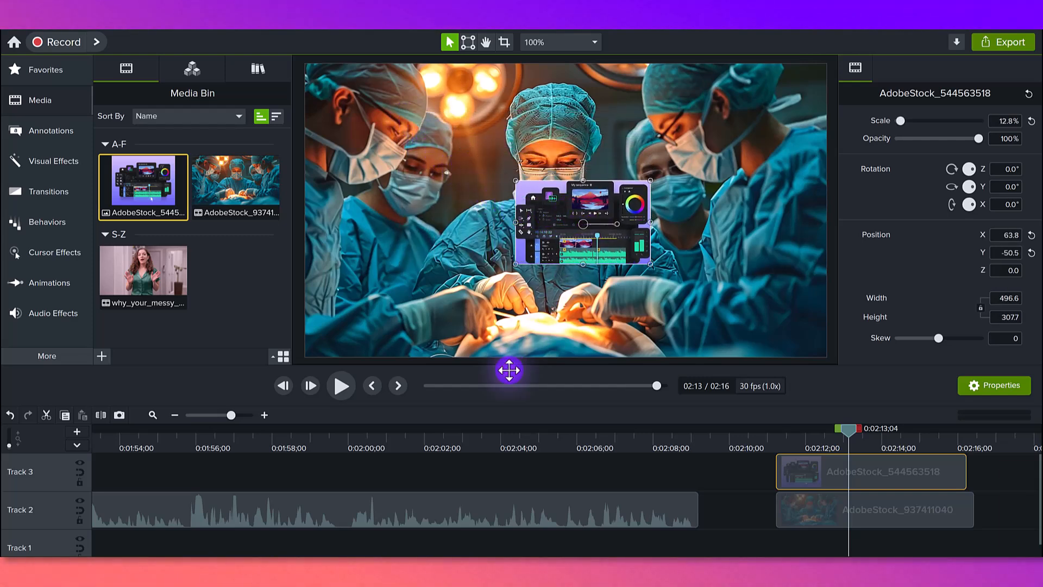
{"action": "left_click_drag", "start_coordinate": [509, 370], "coordinate": [507, 373]}
{"action": "left_click_drag", "start_coordinate": [188, 443], "coordinate": [584, 478]}
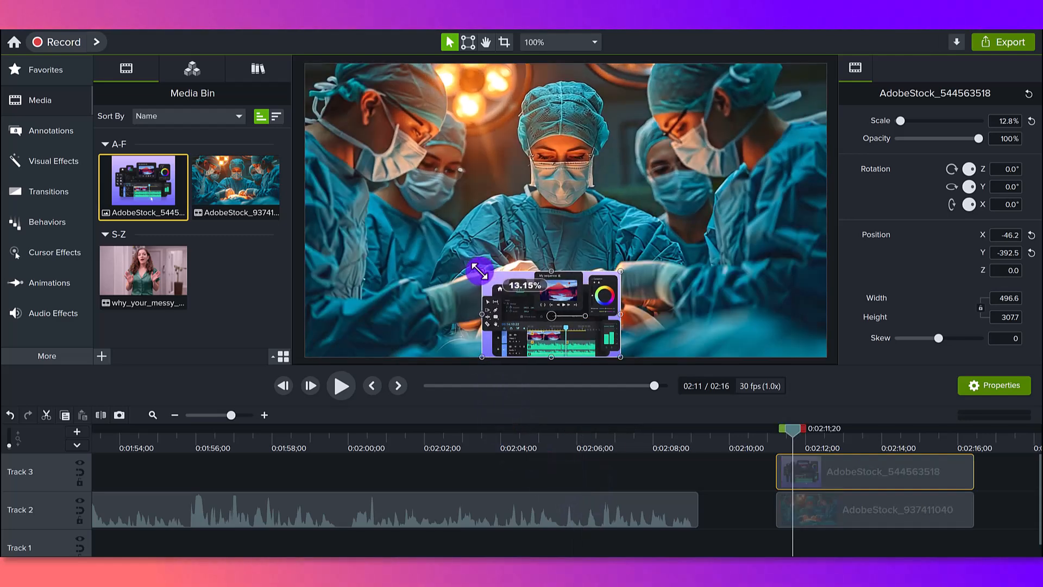
{"action": "left_click_drag", "start_coordinate": [488, 272], "coordinate": [465, 266]}
{"action": "left_click_drag", "start_coordinate": [503, 318], "coordinate": [526, 317]}
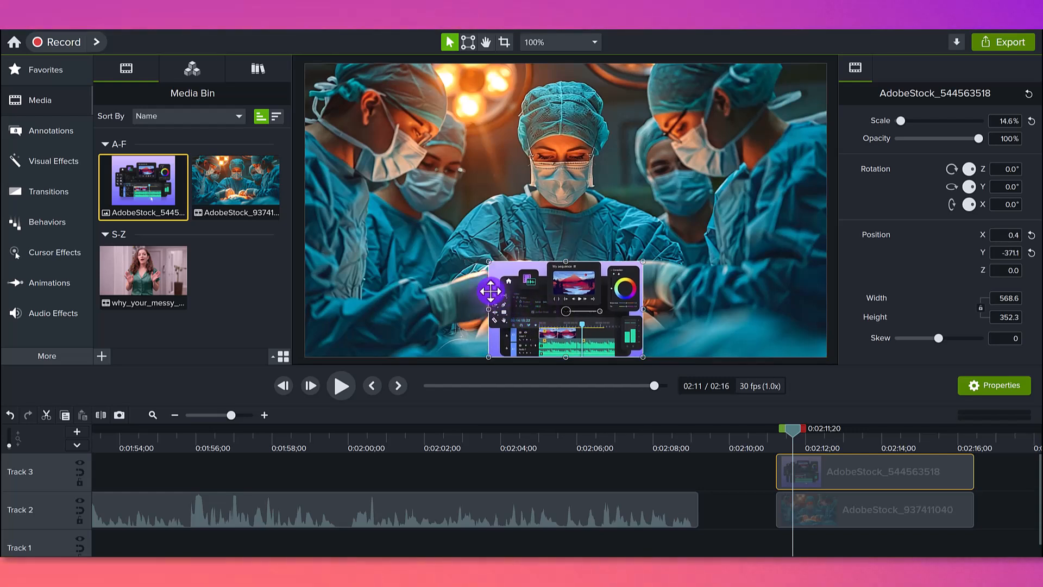
{"action": "left_click", "coordinate": [711, 494]}
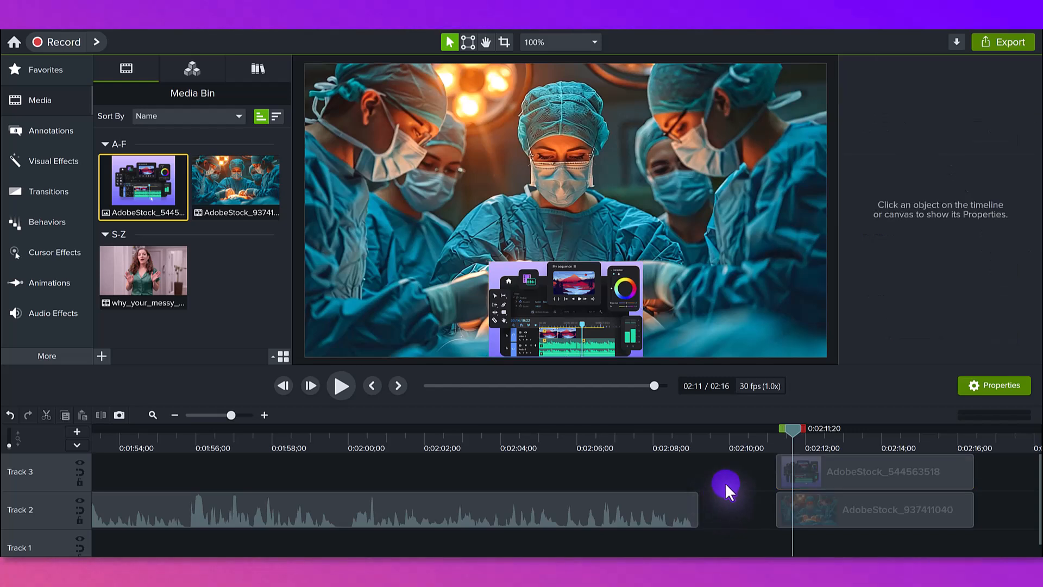
Step: Add the heartbeat-pulse-throbbing sound from the Audio Files library to Track 1, starting together with the surgery clip
{"action": "left_click", "coordinate": [261, 66]}
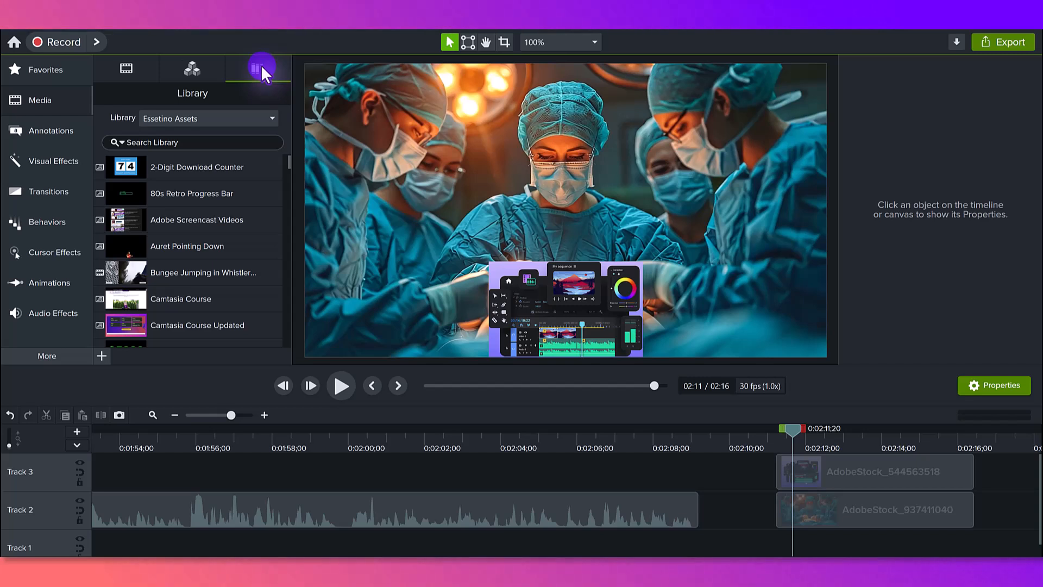
{"action": "left_click", "coordinate": [239, 123]}
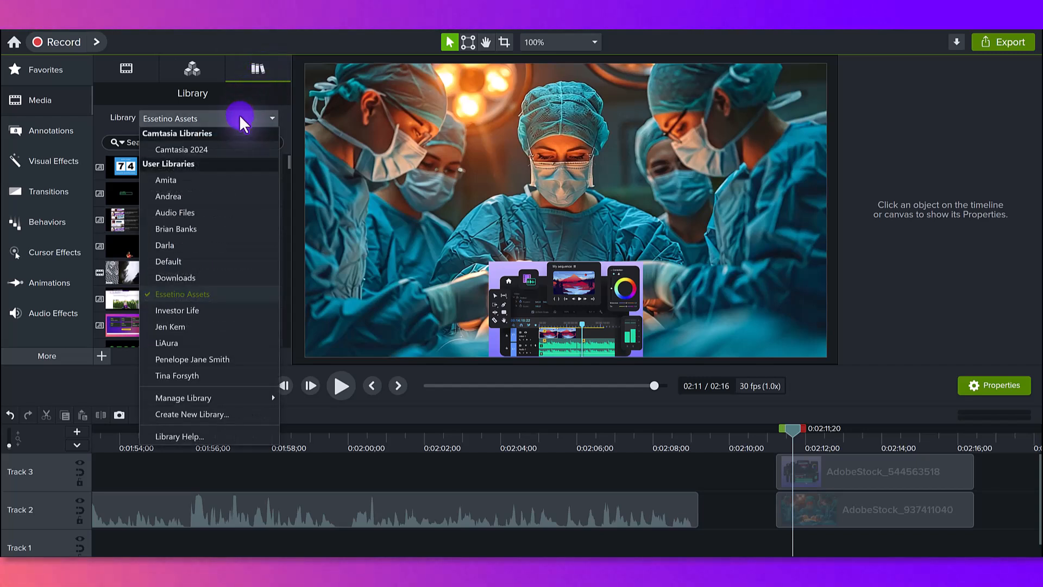
{"action": "left_click", "coordinate": [223, 215]}
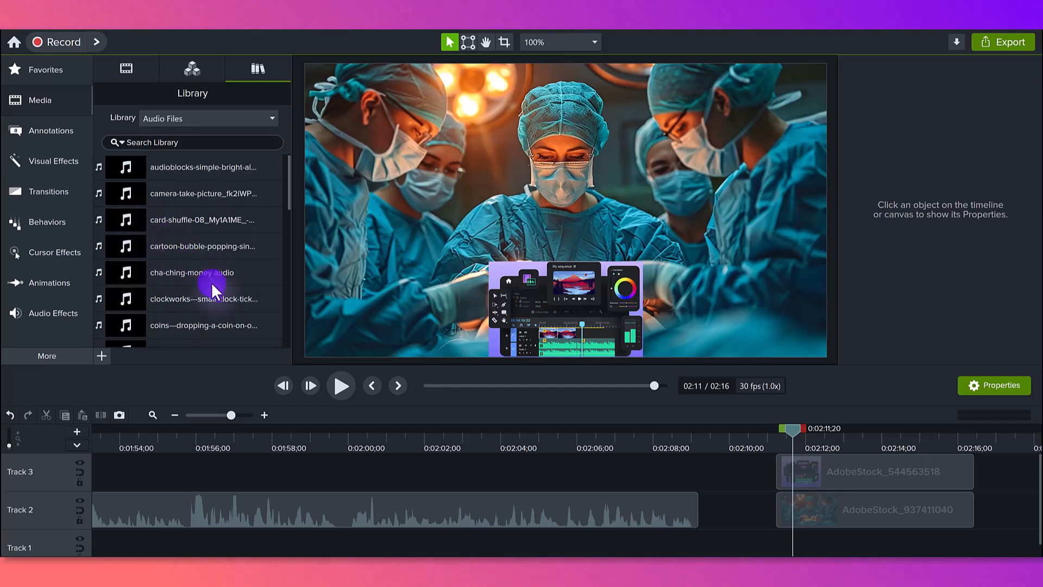
{"action": "scroll", "coordinate": [212, 282], "scroll_direction": "down", "scroll_amount": 3}
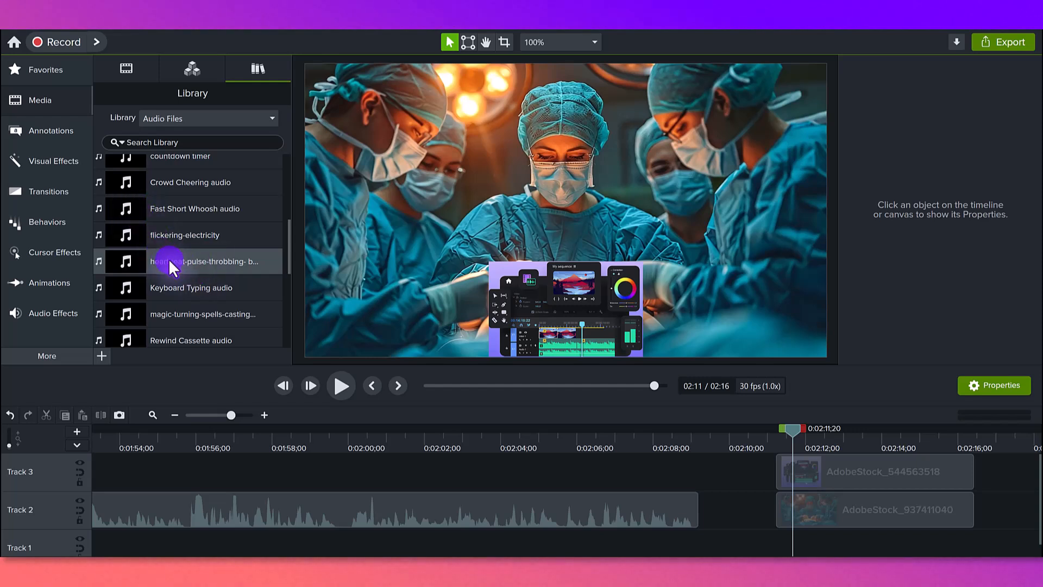
{"action": "mouse_move", "coordinate": [171, 262]}
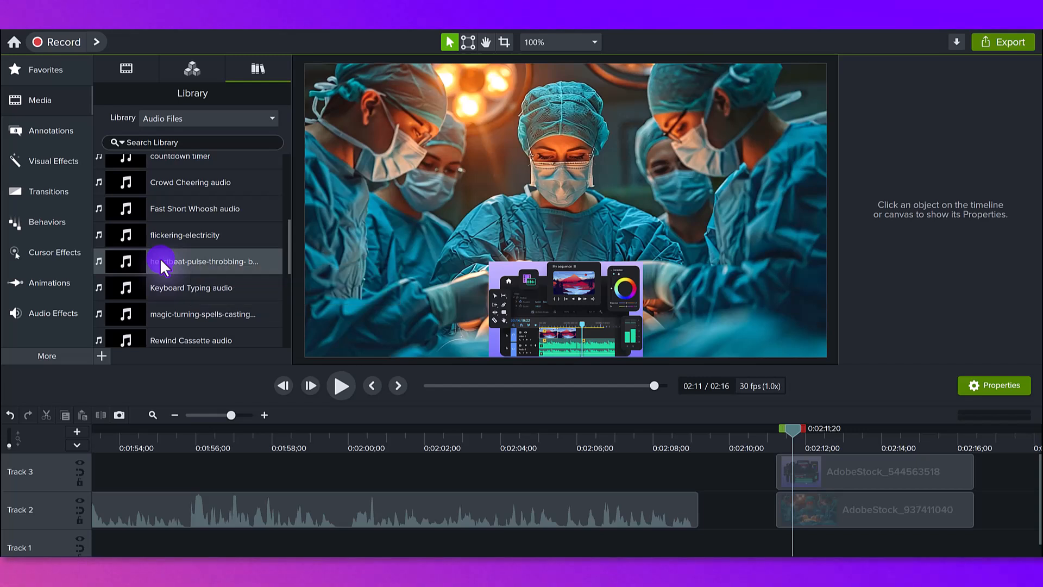
{"action": "left_click_drag", "start_coordinate": [161, 260], "coordinate": [427, 547]}
Step: Play back the surgery scene from its start to hear it with the heartbeat audio
{"action": "left_click", "coordinate": [429, 443]}
{"action": "left_click", "coordinate": [342, 387]}
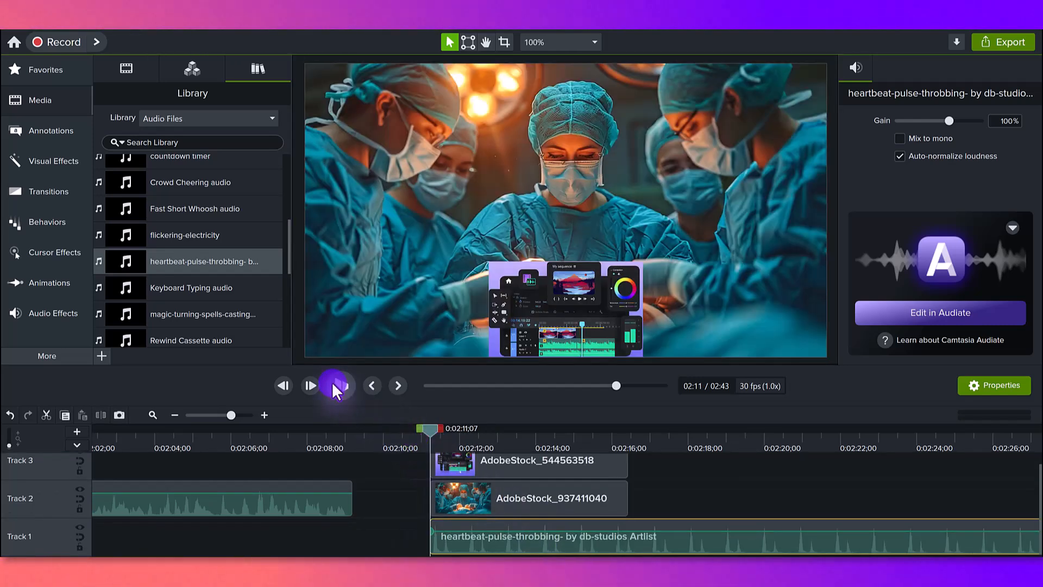
{"action": "left_click", "coordinate": [331, 383]}
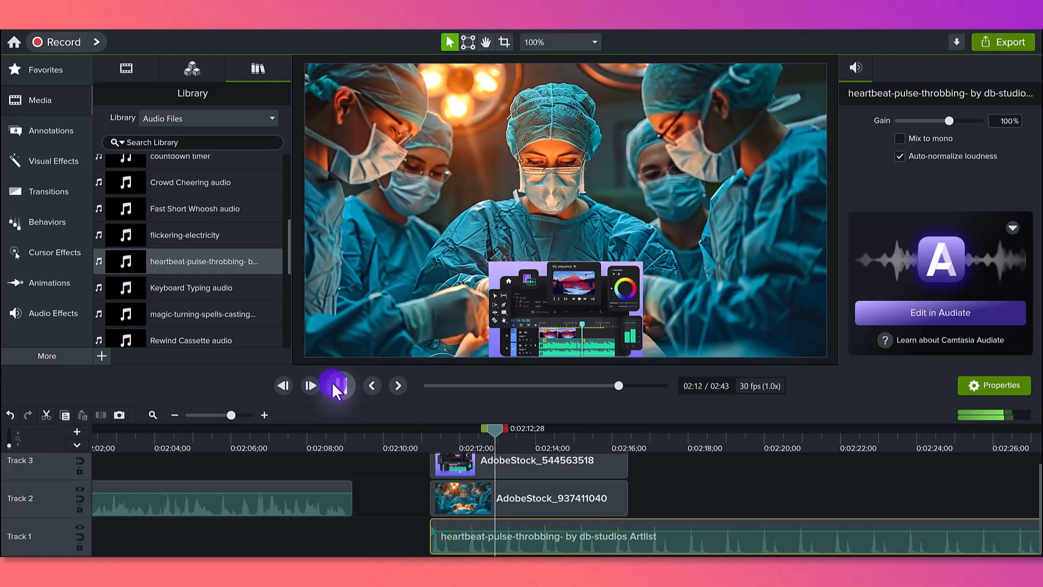
{"action": "left_click", "coordinate": [331, 382]}
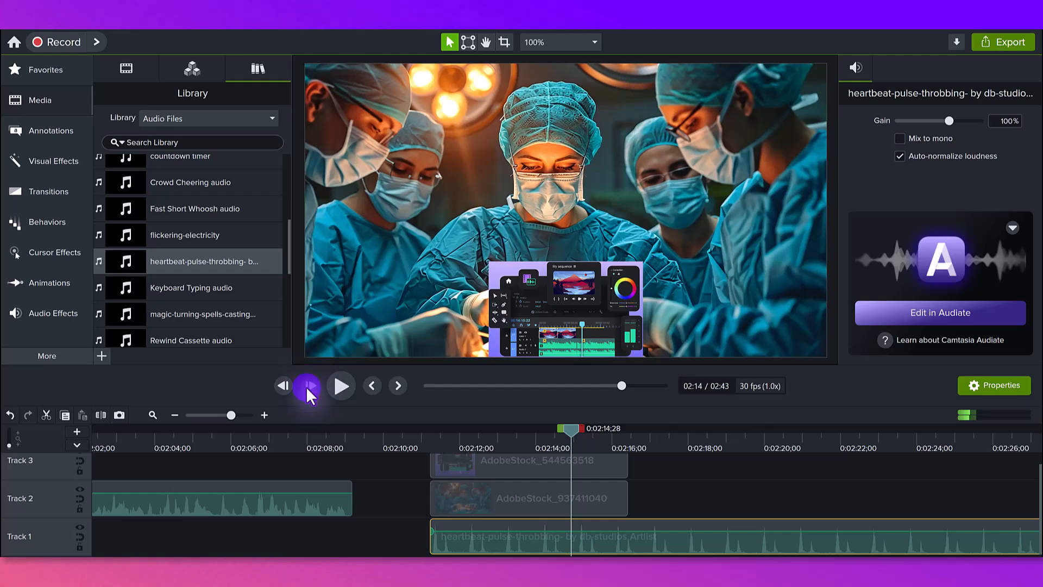
Step: Select the image clip on Track 3 and compare the image's size with the finished scene at about 2:05
{"action": "scroll", "coordinate": [403, 485], "scroll_direction": "up", "scroll_amount": 1}
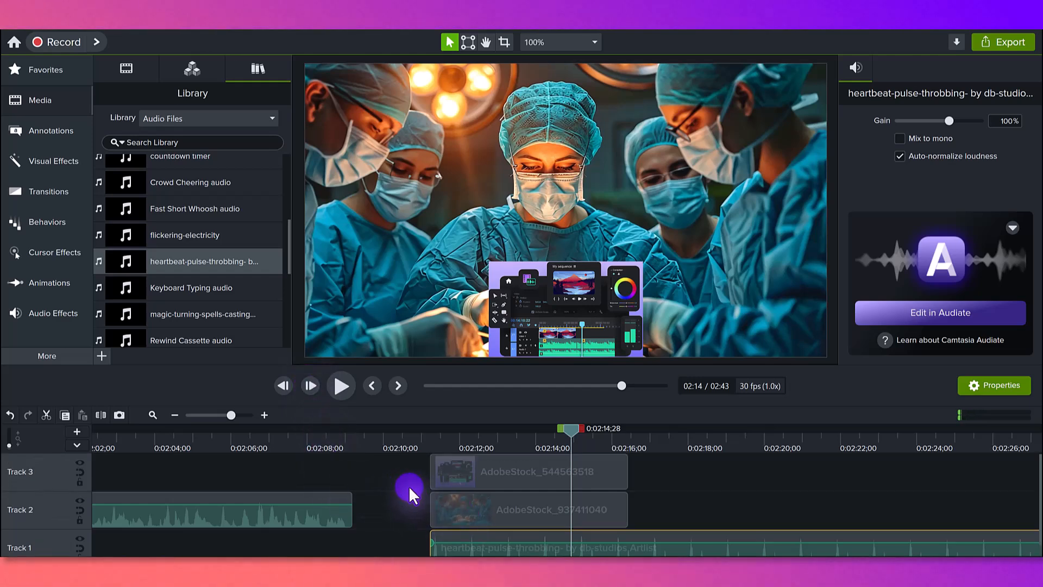
{"action": "left_click", "coordinate": [447, 474]}
{"action": "left_click_drag", "start_coordinate": [435, 447], "coordinate": [512, 428]}
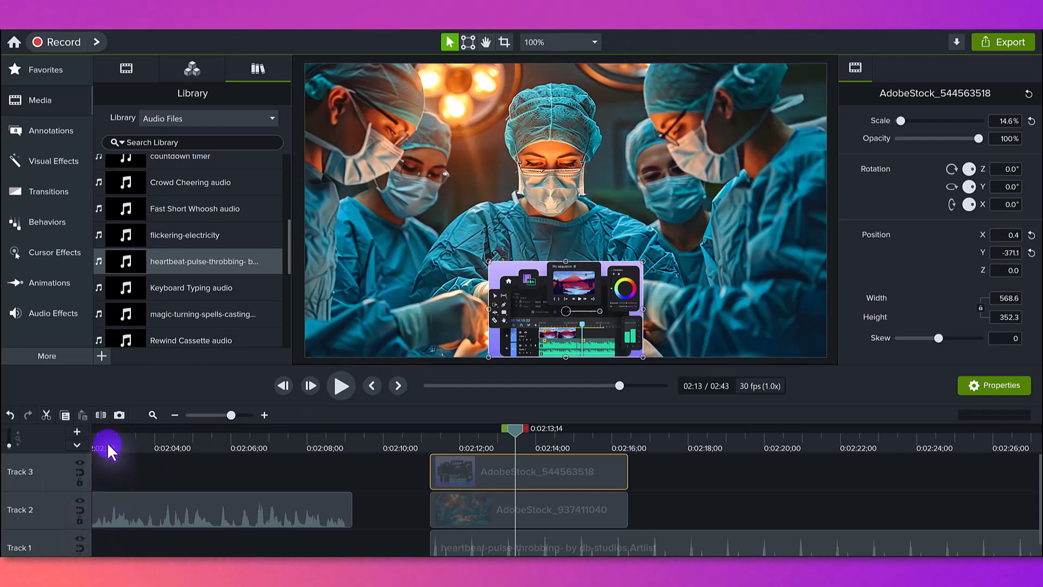
{"action": "left_click_drag", "start_coordinate": [107, 442], "coordinate": [237, 457]}
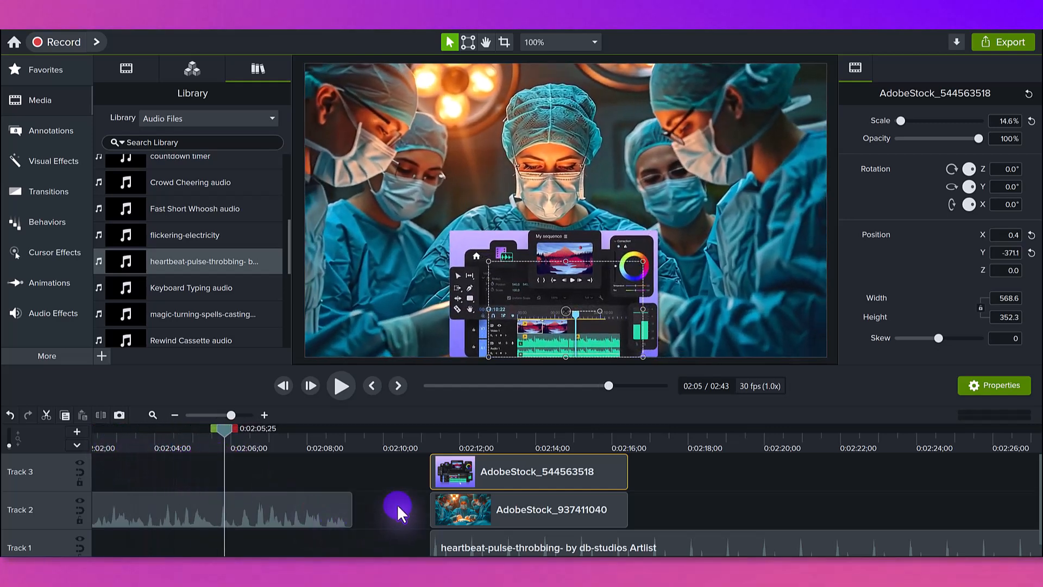
{"action": "left_click", "coordinate": [397, 504]}
{"action": "left_click", "coordinate": [489, 461]}
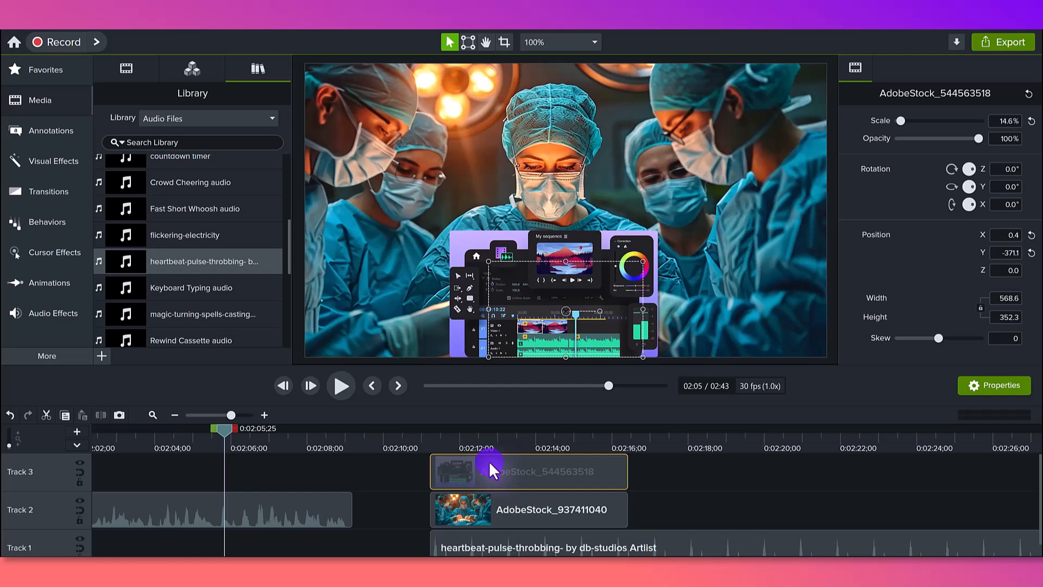
Step: Add a Custom animation to the Track 3 image that enlarges it to 17.2% at X -49.0, Y -341.7, stretched across the whole clip
{"action": "left_click", "coordinate": [445, 432]}
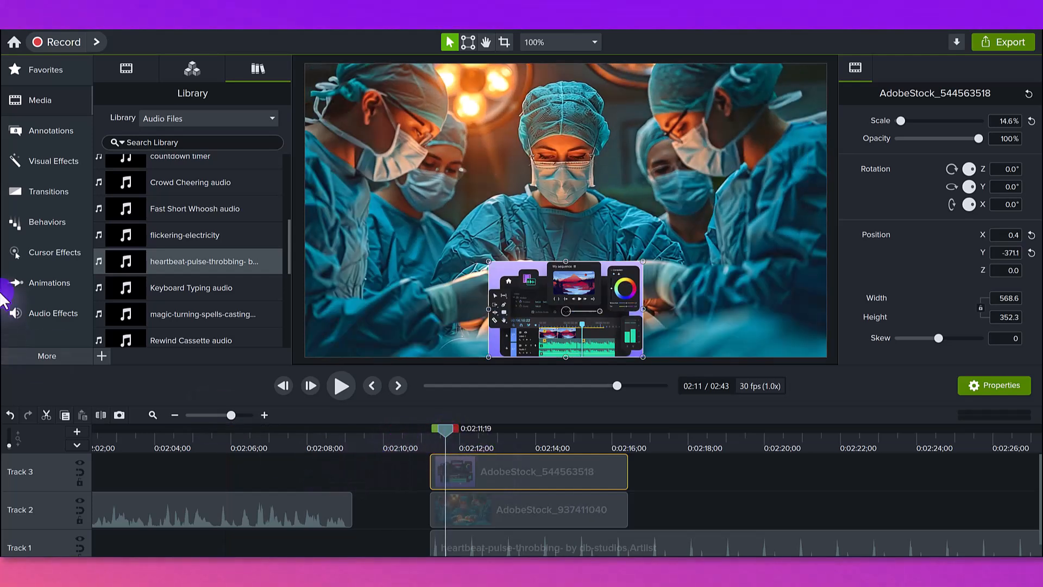
{"action": "left_click", "coordinate": [11, 275]}
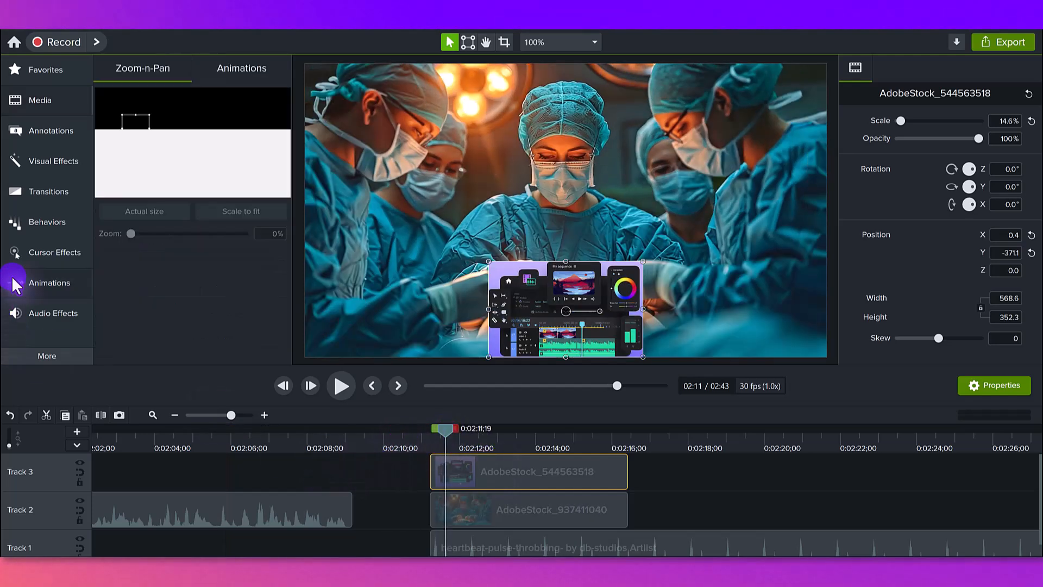
{"action": "left_click", "coordinate": [241, 65]}
{"action": "left_click_drag", "start_coordinate": [131, 108], "coordinate": [440, 481]}
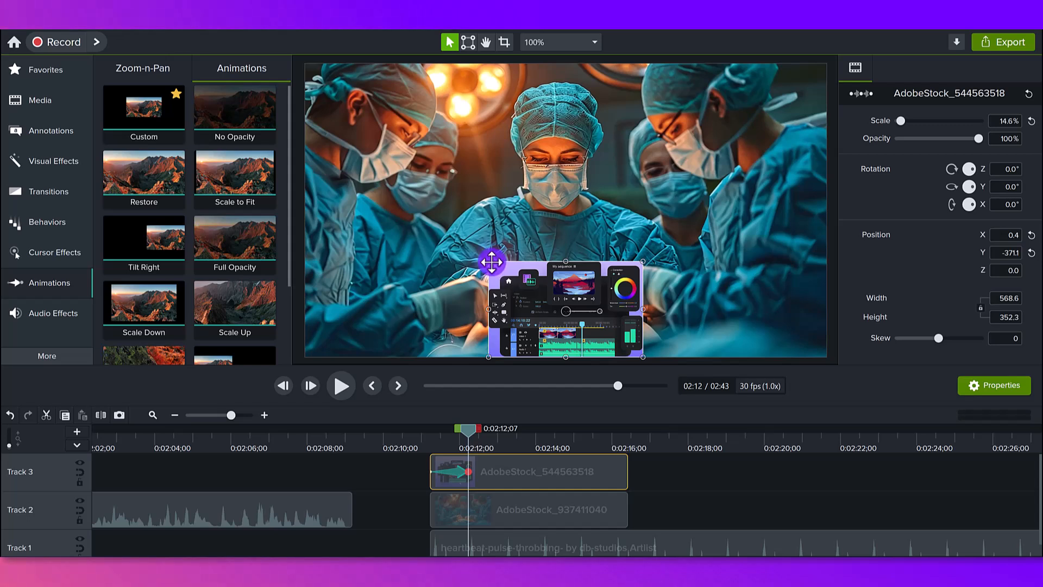
{"action": "left_click_drag", "start_coordinate": [489, 261], "coordinate": [462, 250]}
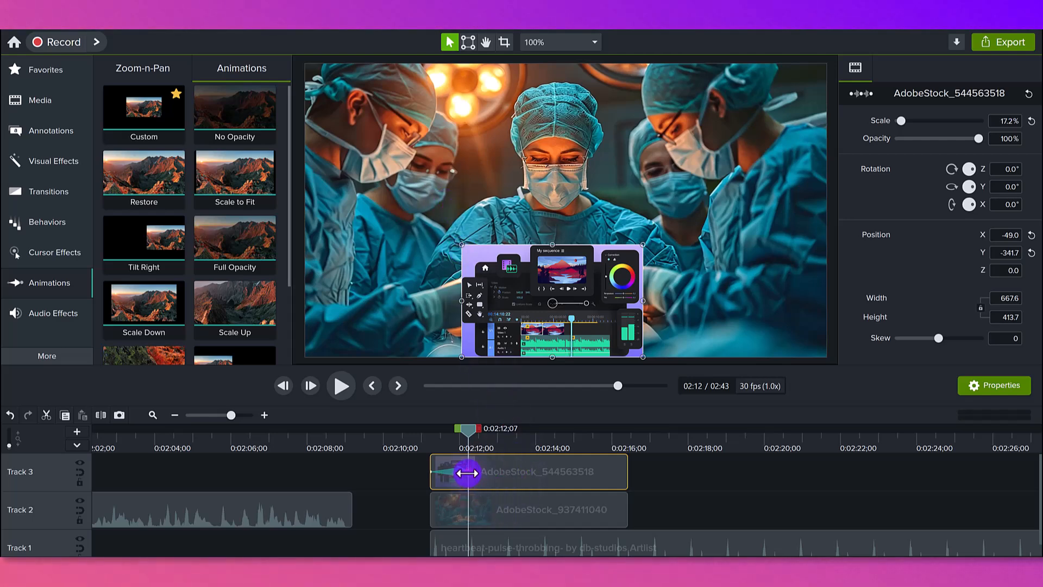
{"action": "left_click_drag", "start_coordinate": [494, 474], "coordinate": [625, 471]}
Step: Play back the animated surgery scene from its start and compare the image with the finished scene at about 2:05
{"action": "left_click", "coordinate": [444, 428]}
{"action": "left_click_drag", "start_coordinate": [444, 428], "coordinate": [418, 431]}
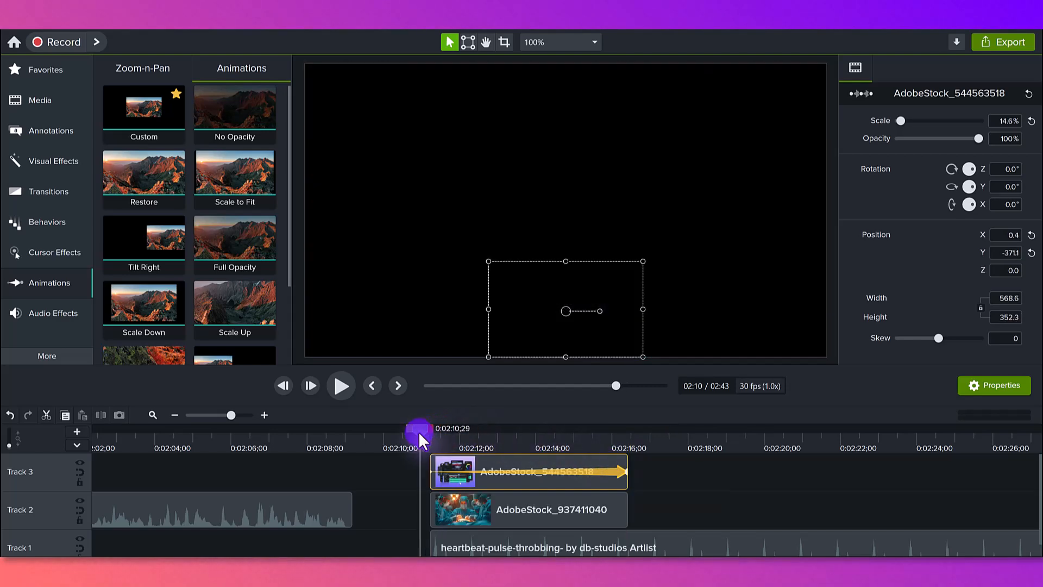
{"action": "left_click", "coordinate": [339, 387]}
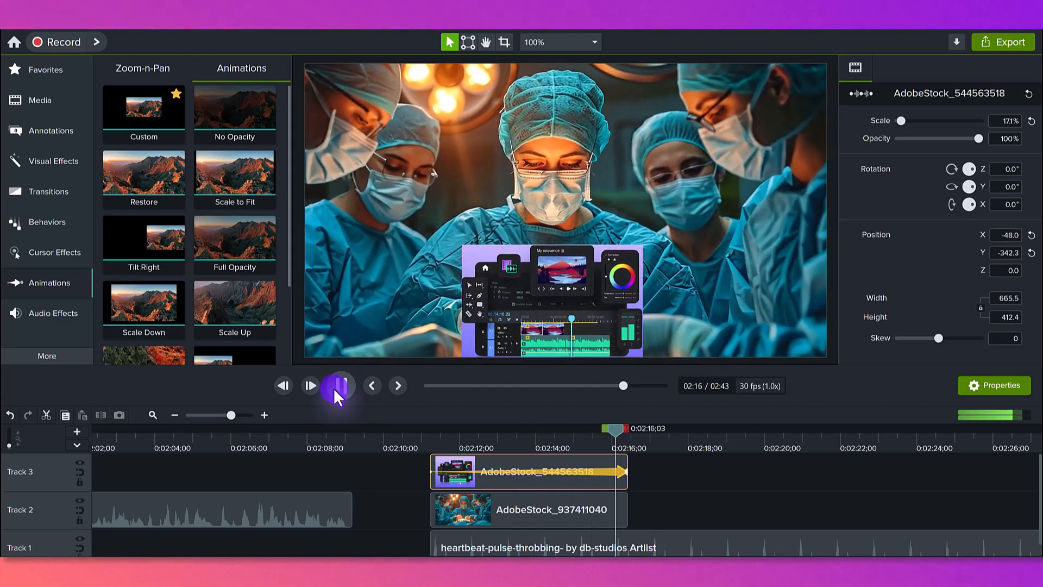
{"action": "left_click", "coordinate": [339, 387]}
{"action": "left_click", "coordinate": [191, 441]}
{"action": "left_click", "coordinate": [191, 441]}
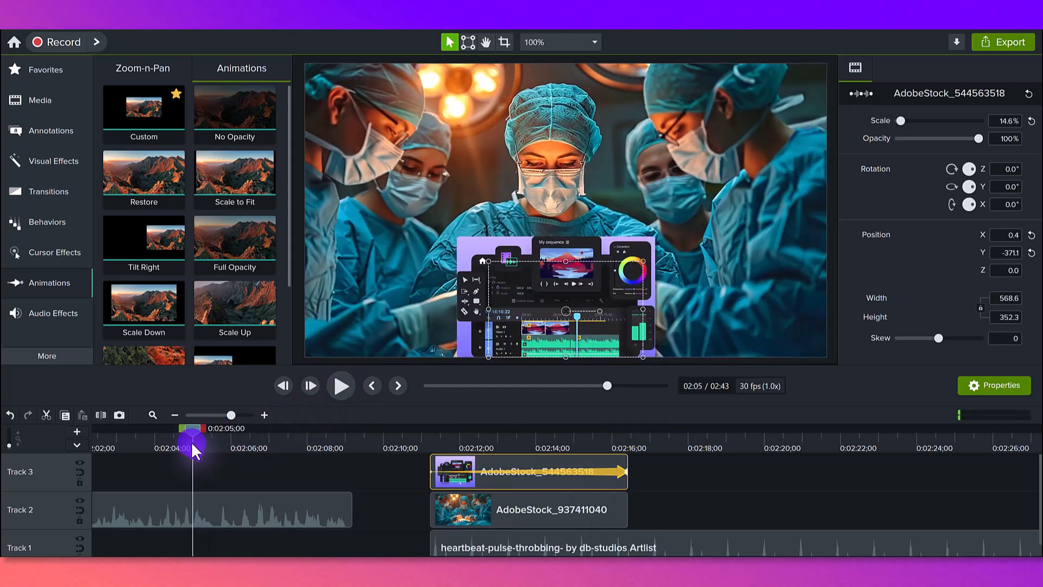
{"action": "left_click", "coordinate": [458, 435]}
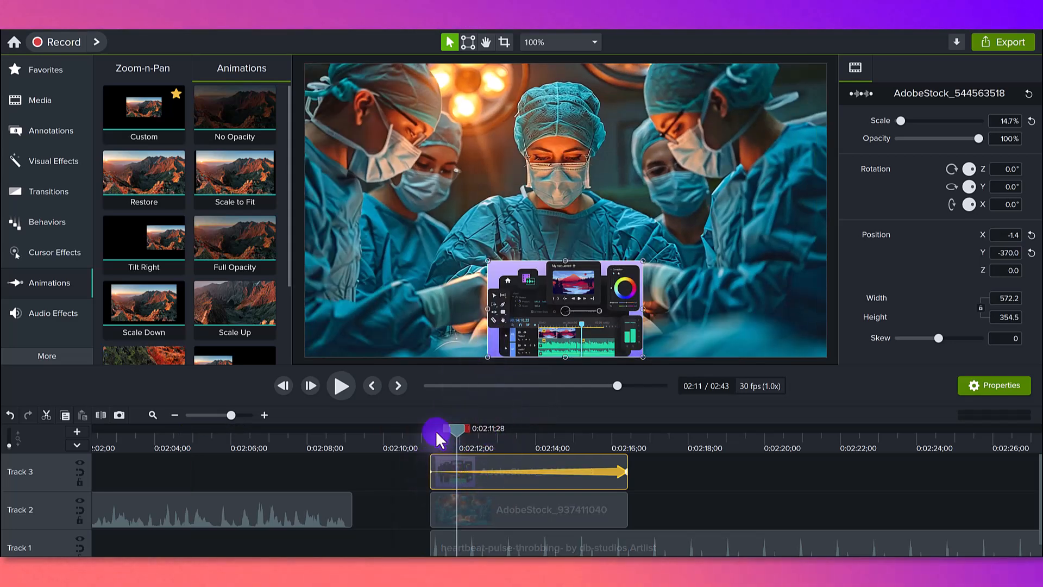
Step: Apply the Corner Rounding and Drop Shadow visual effects from Favorites to the image clip on Track 3
{"action": "left_click", "coordinate": [835, 355]}
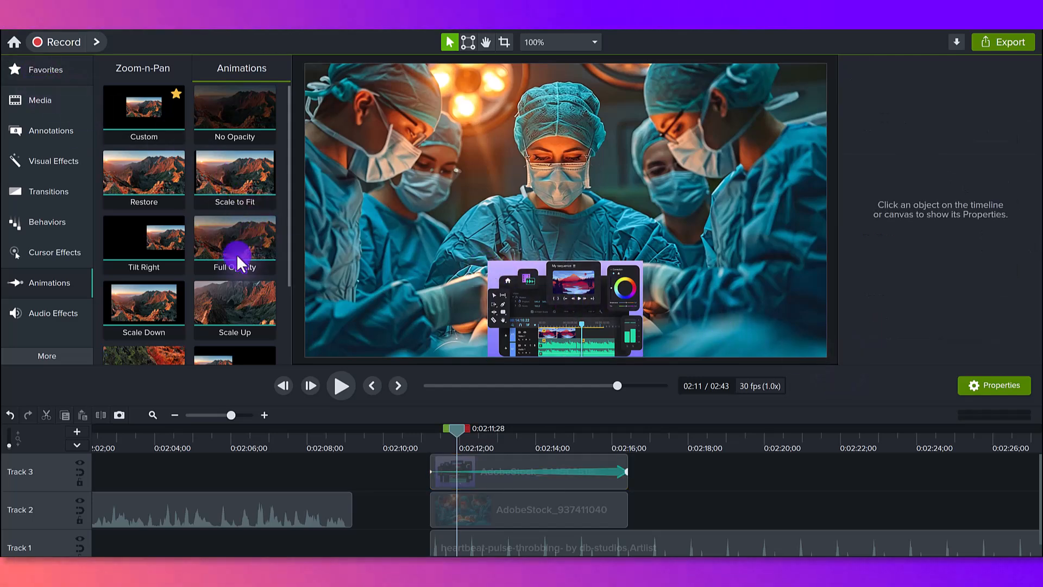
{"action": "left_click", "coordinate": [38, 70]}
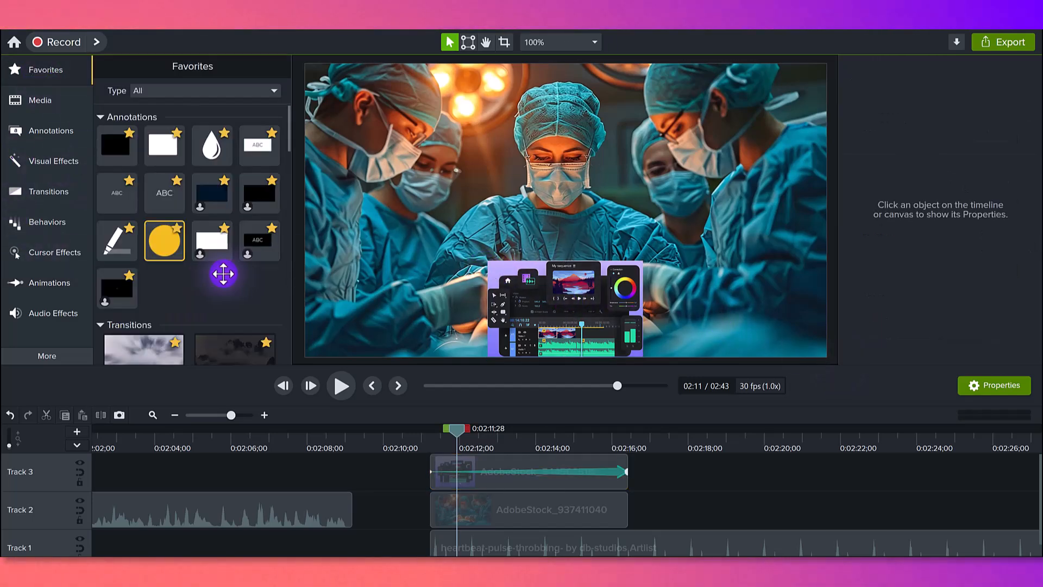
{"action": "scroll", "coordinate": [219, 272], "scroll_direction": "down", "scroll_amount": 8}
{"action": "scroll", "coordinate": [218, 270], "scroll_direction": "down", "scroll_amount": 10}
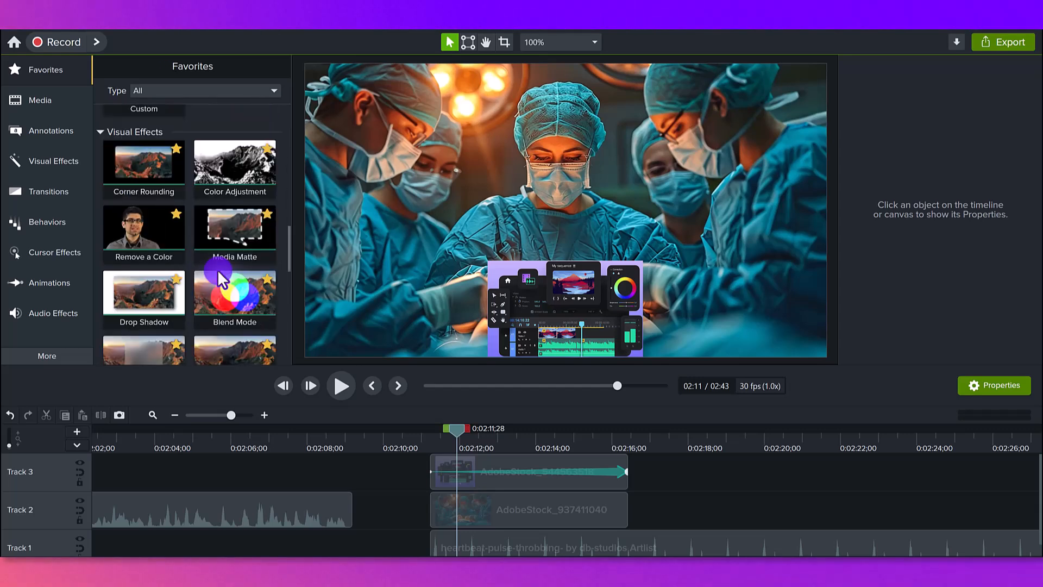
{"action": "scroll", "coordinate": [220, 278], "scroll_direction": "down", "scroll_amount": 2}
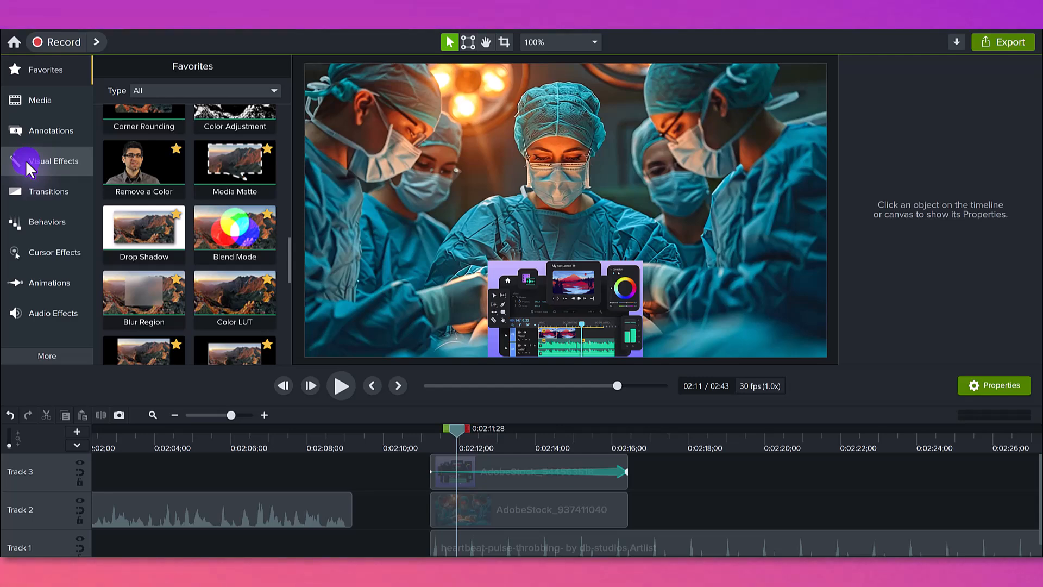
{"action": "scroll", "coordinate": [184, 304], "scroll_direction": "up", "scroll_amount": 1}
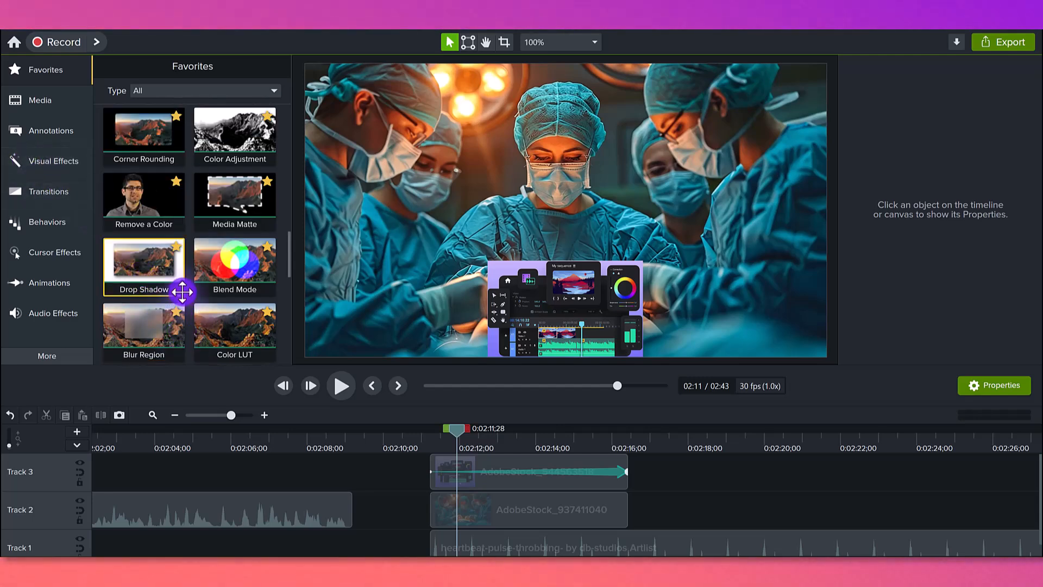
{"action": "left_click_drag", "start_coordinate": [128, 129], "coordinate": [470, 477]}
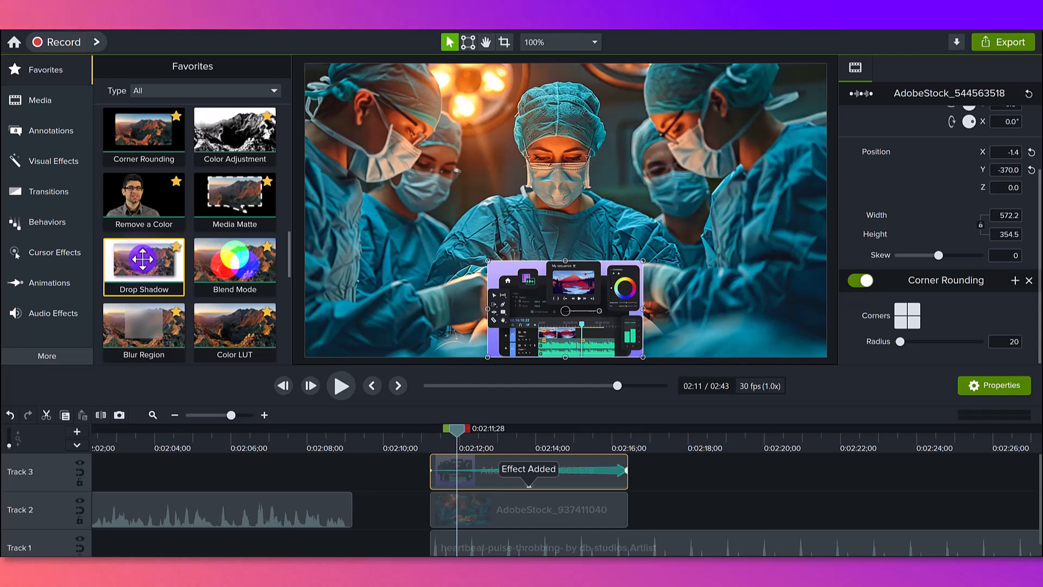
{"action": "left_click_drag", "start_coordinate": [159, 268], "coordinate": [462, 463]}
Step: Play back the recreated surgery scene from just before its start, at about 2:11, to review the animated image with its effects
{"action": "left_click", "coordinate": [406, 493]}
{"action": "left_click", "coordinate": [423, 476]}
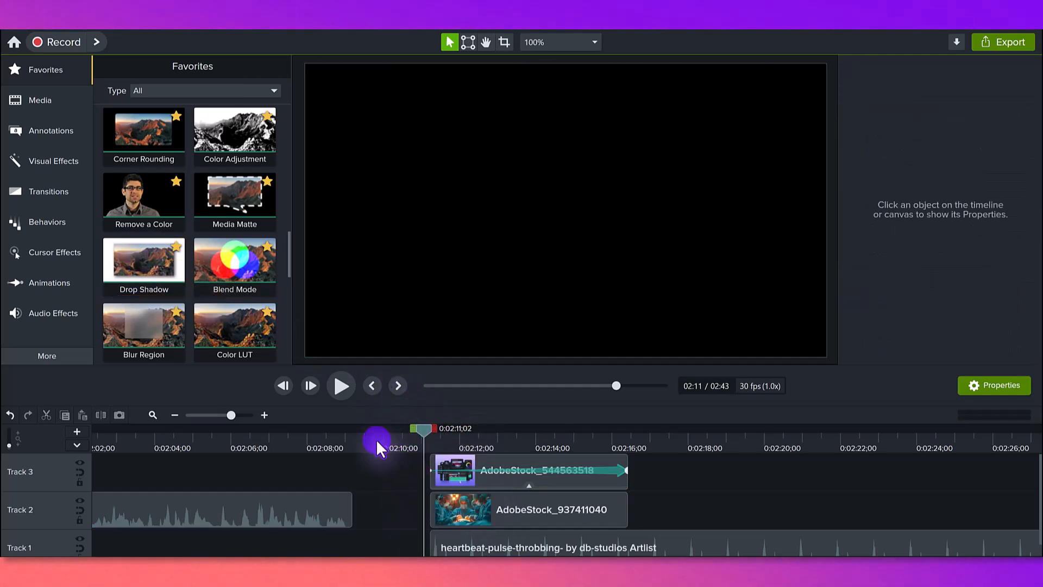
{"action": "left_click", "coordinate": [342, 386]}
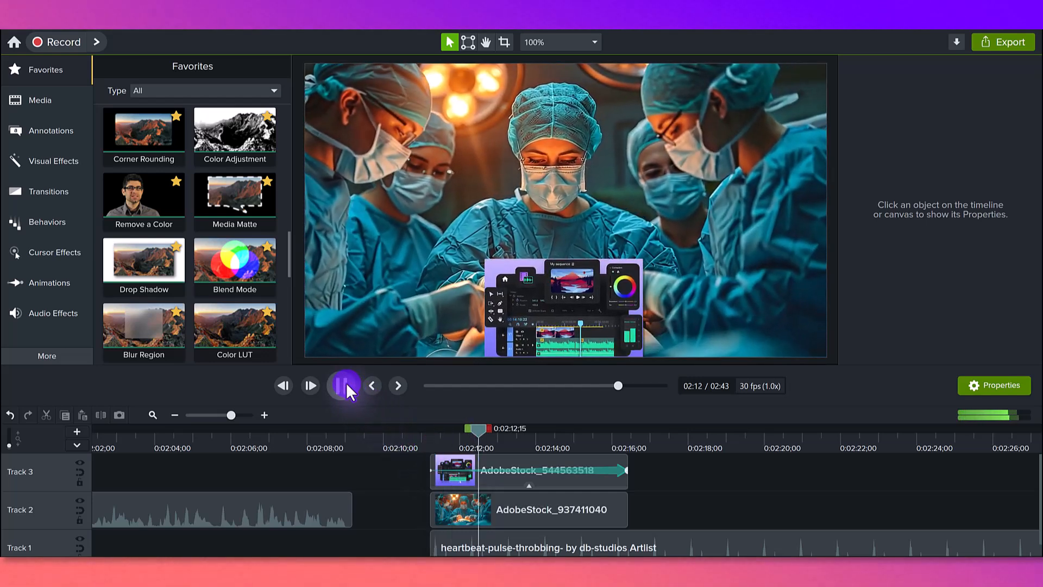
{"action": "left_click", "coordinate": [342, 385]}
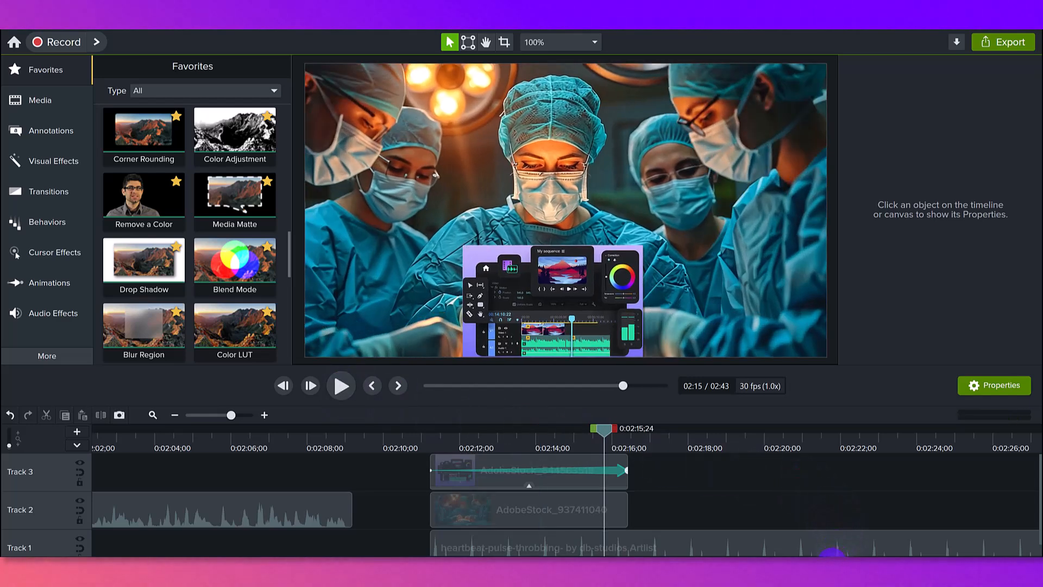
Step: Play the finished version from about 1:59 to 2:08, and return to its surgery scene at about 2:05 for comparison
{"action": "scroll", "coordinate": [760, 538], "scroll_direction": "left", "scroll_amount": 6}
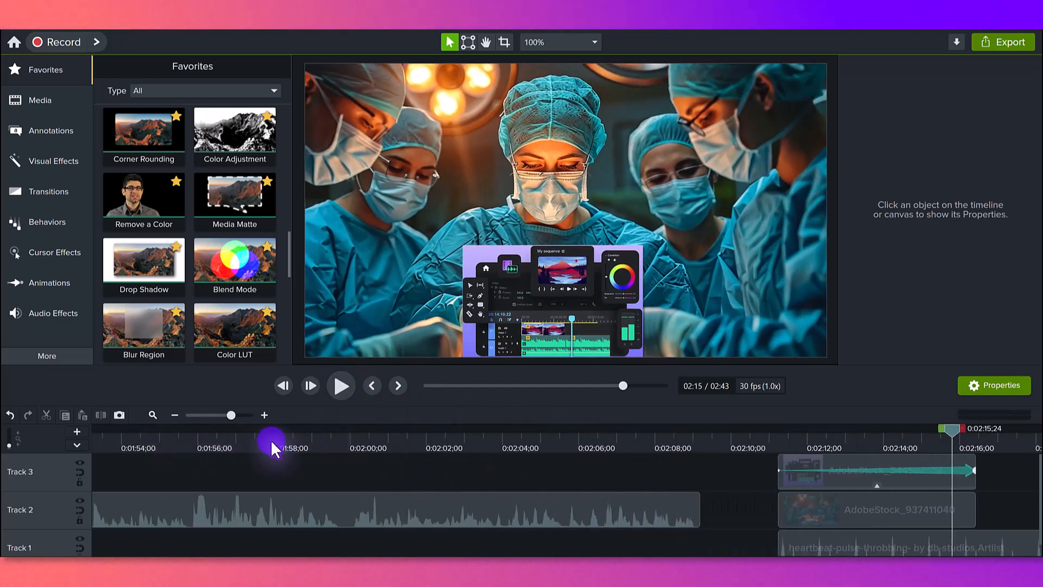
{"action": "left_click", "coordinate": [347, 442]}
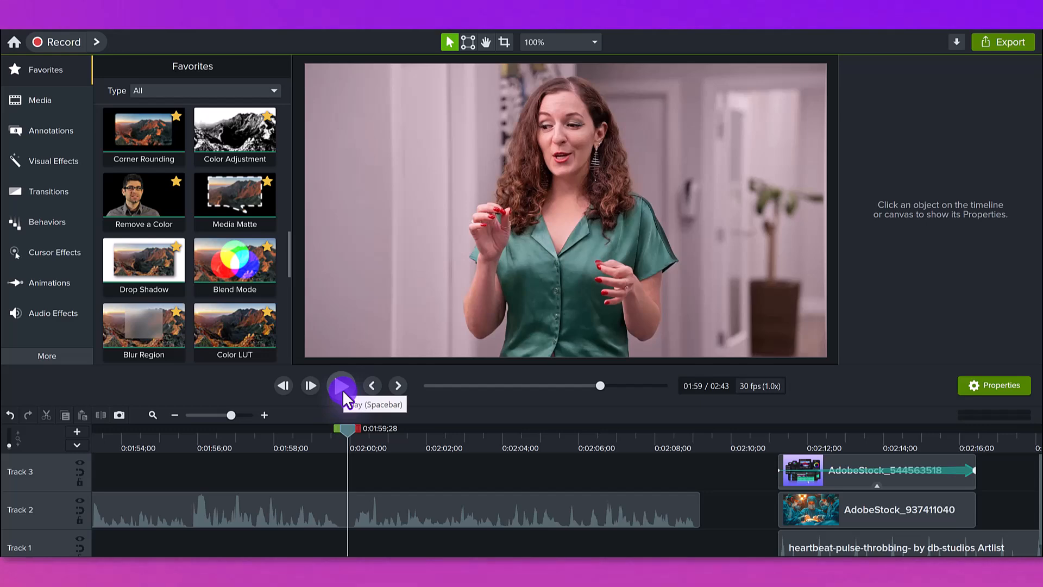
{"action": "left_click", "coordinate": [342, 389]}
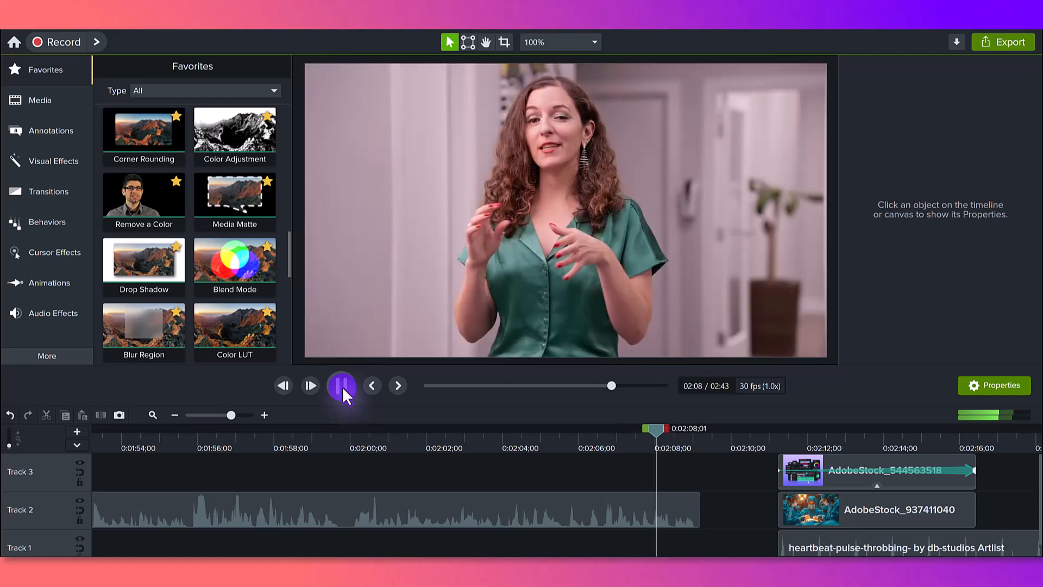
{"action": "left_click", "coordinate": [342, 386]}
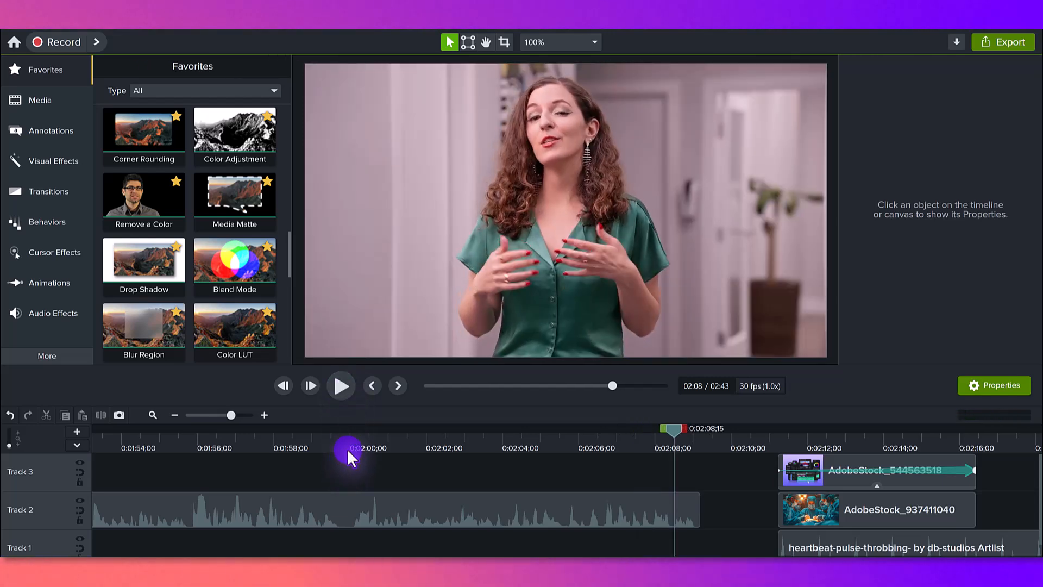
{"action": "left_click", "coordinate": [347, 445]}
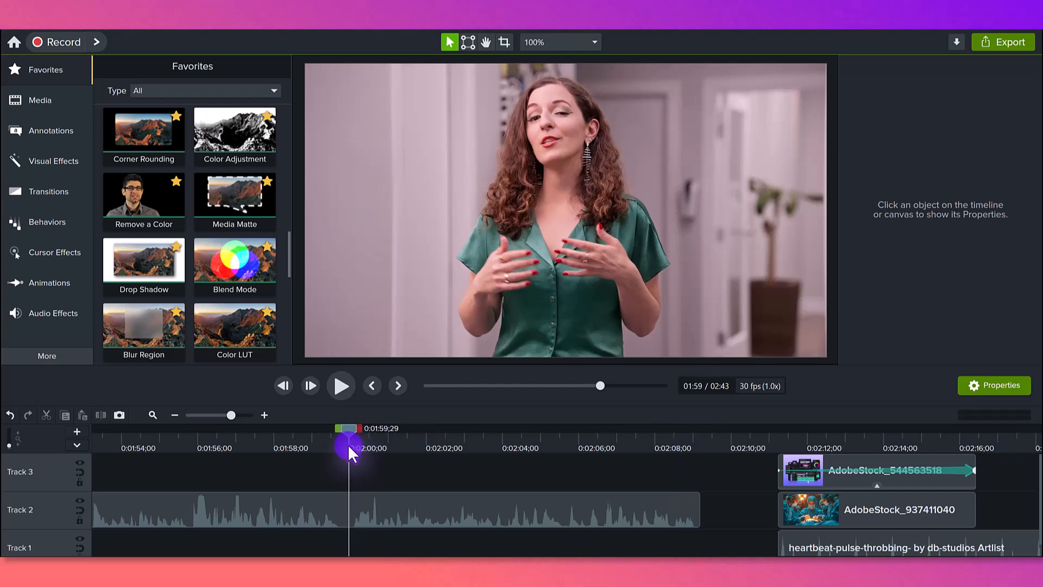
{"action": "left_click", "coordinate": [568, 444]}
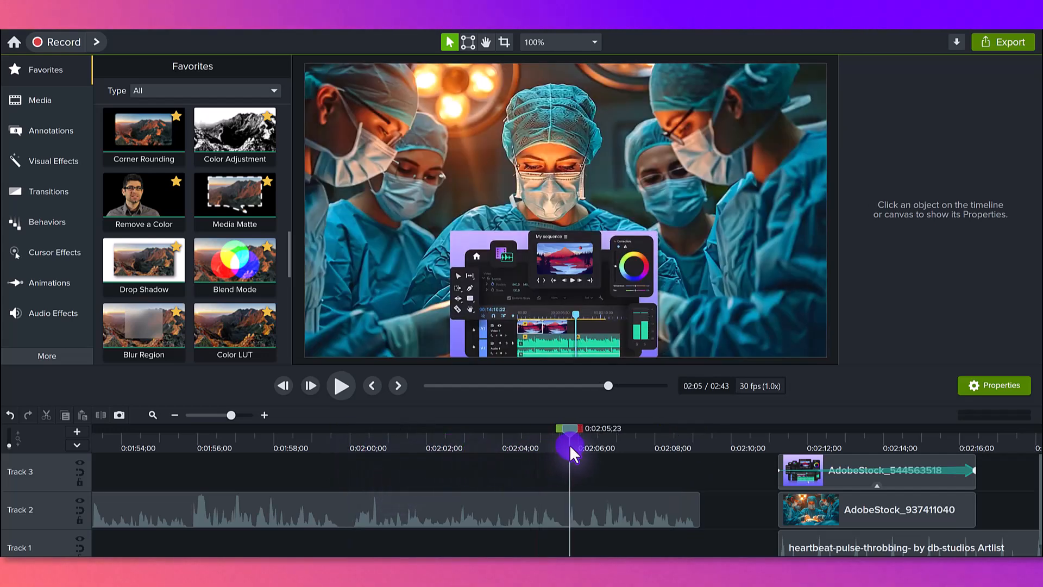